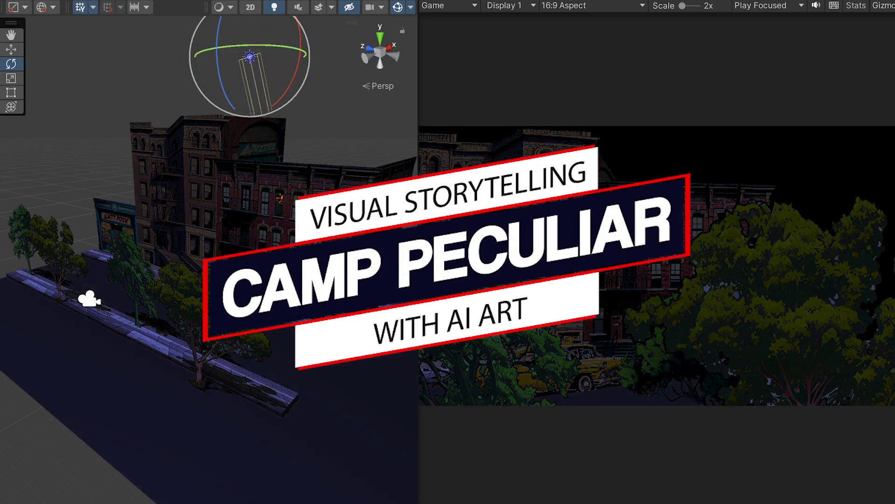
Select the small point light beside the building in the night-lit street scene
click(279, 197)
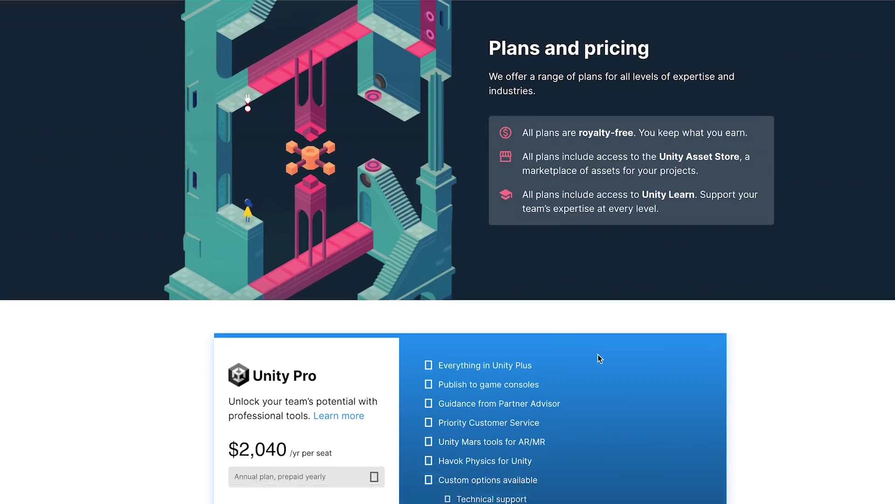
Set the cloud's sprite order, add the Commissioner texture, and push the building backdrop behind them
scroll(597, 354, down, 10)
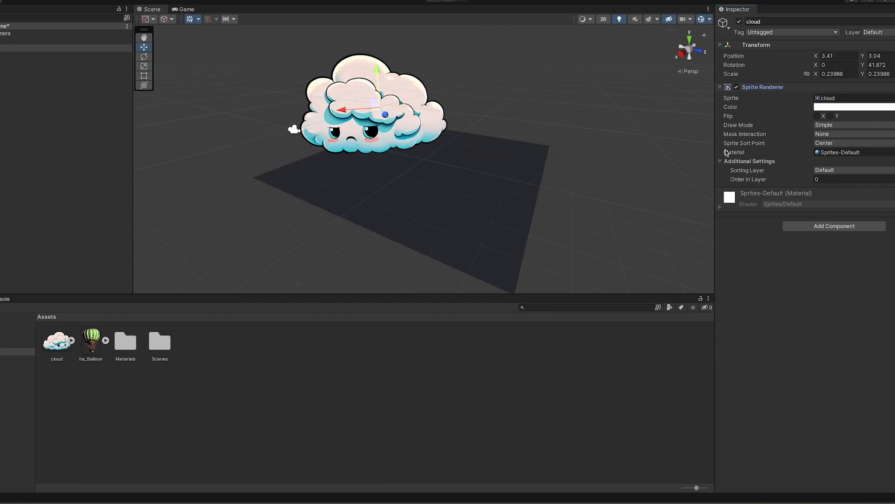
click(817, 180)
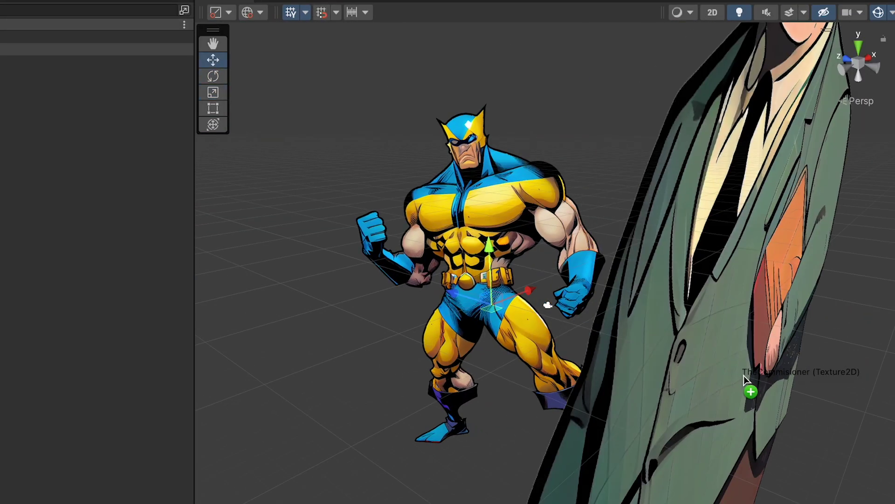
drag(744, 381, 749, 368)
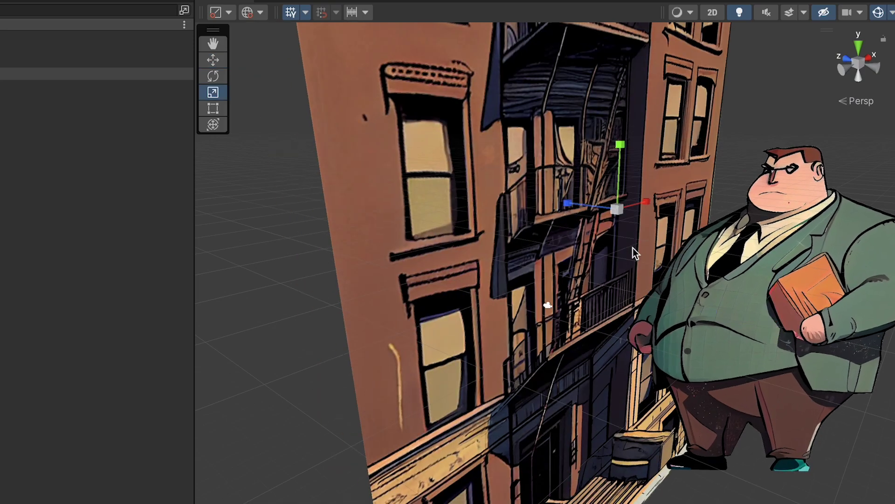
drag(620, 201, 706, 92)
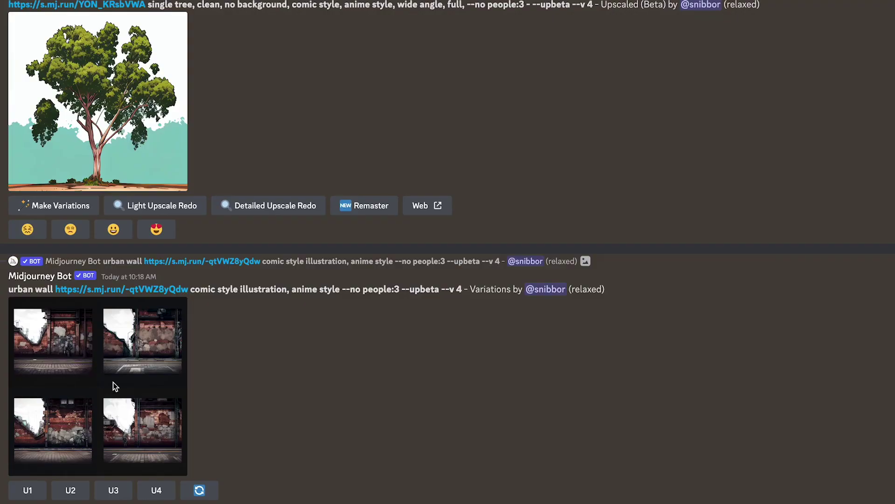
Preview the urban wall grid, upscale U1, U2 and U3, and enlarge the second upscale
click(115, 447)
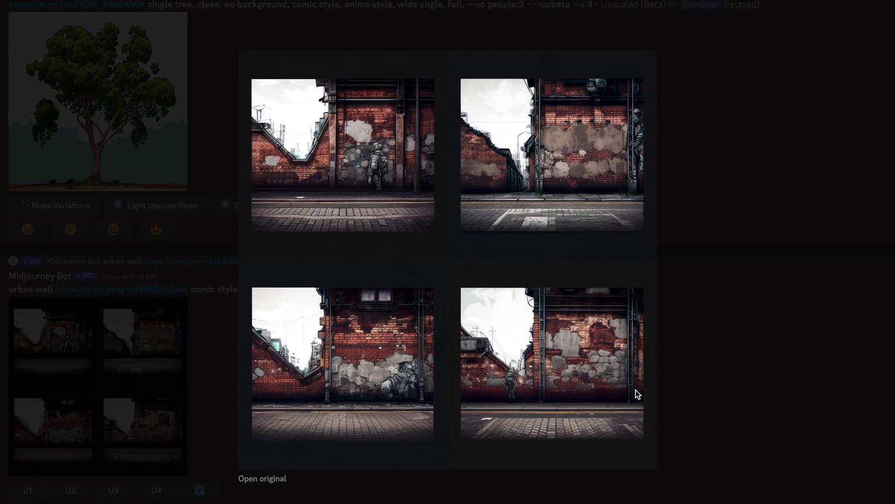
click(710, 353)
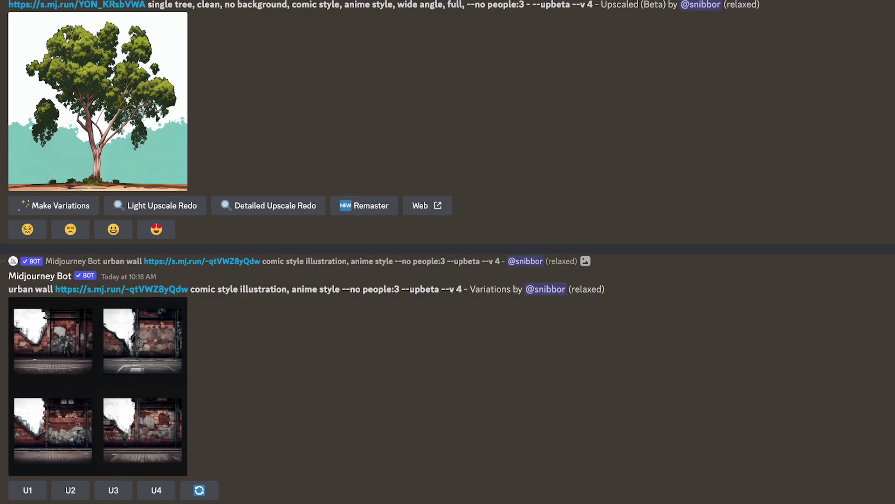
click(29, 491)
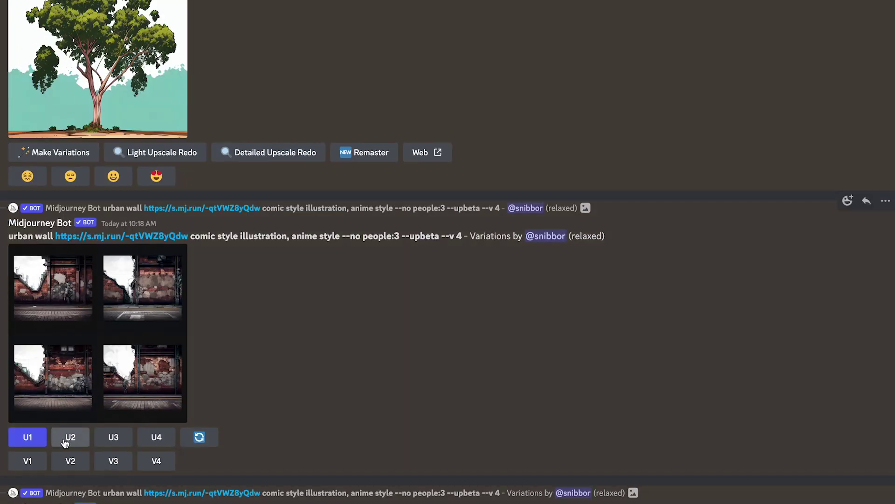
click(69, 441)
click(114, 382)
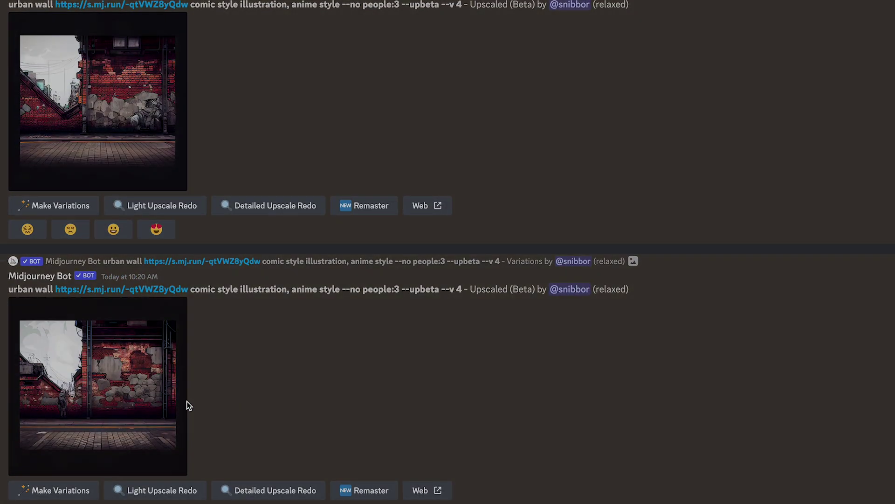
click(185, 401)
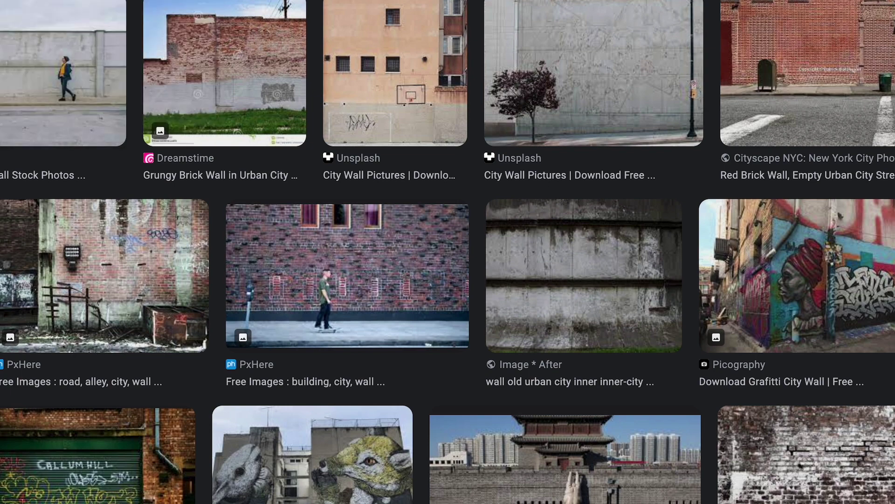
Open the PxHere graffiti green shutter wall photo in the image results side panel
click(112, 485)
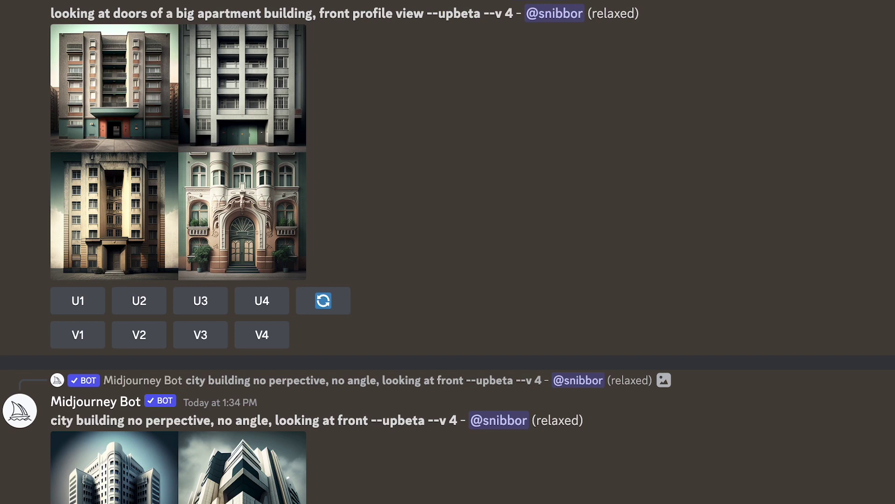
Enlarge the four big apartment doors building-front images in the Midjourney viewer
scroll(154, 398, down, 1)
scroll(123, 278, up, 2)
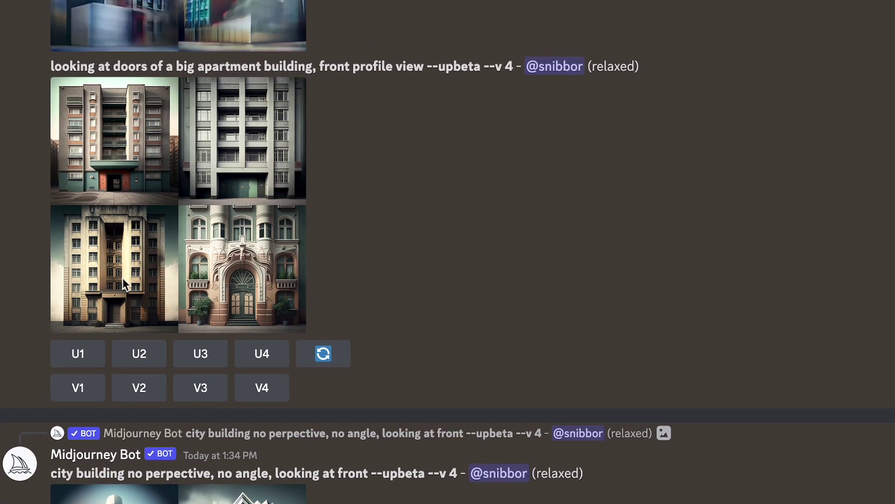
click(172, 259)
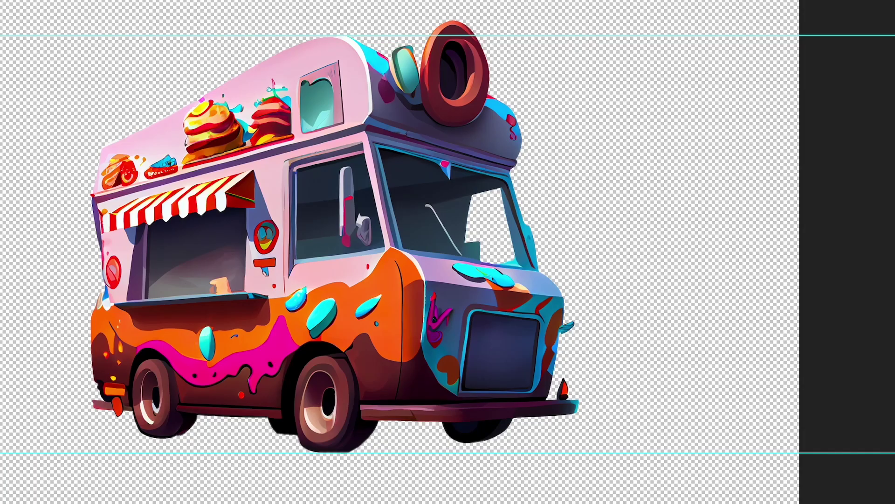
Skew the food truck for perspective by raising its sides with Free Transform
key(ctrl+t)
ctrl+drag(577, 234, 579, 224)
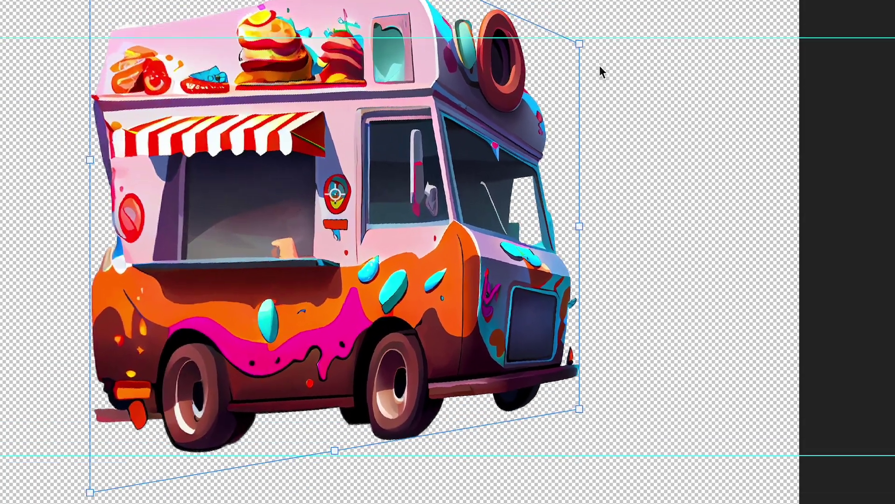
ctrl+drag(90, 214, 333, 368)
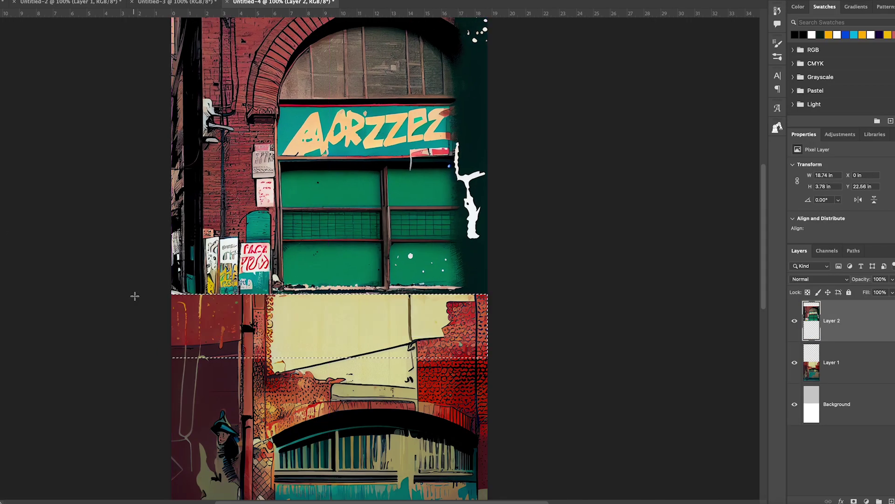
Copy a marquee-selected dark grating strip to new Layer 3 and nudge it into place
scroll(490, 366, down, 3)
drag(248, 279, 489, 325)
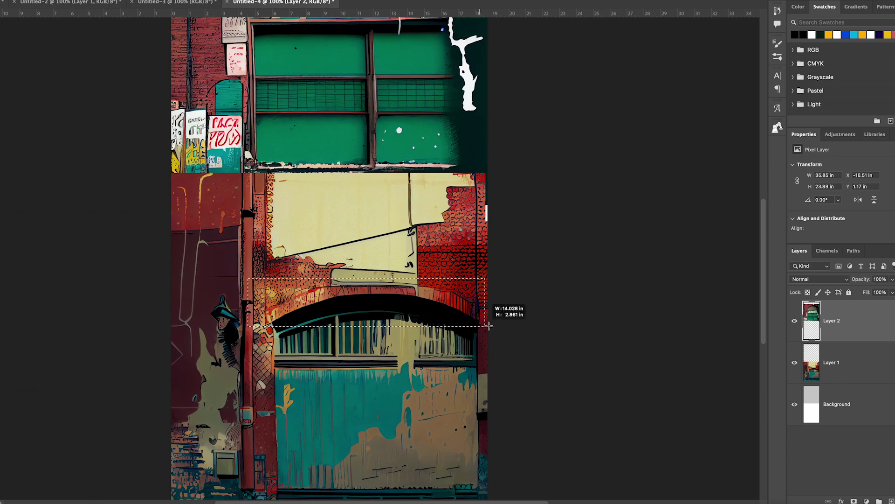
key(ctrl+j)
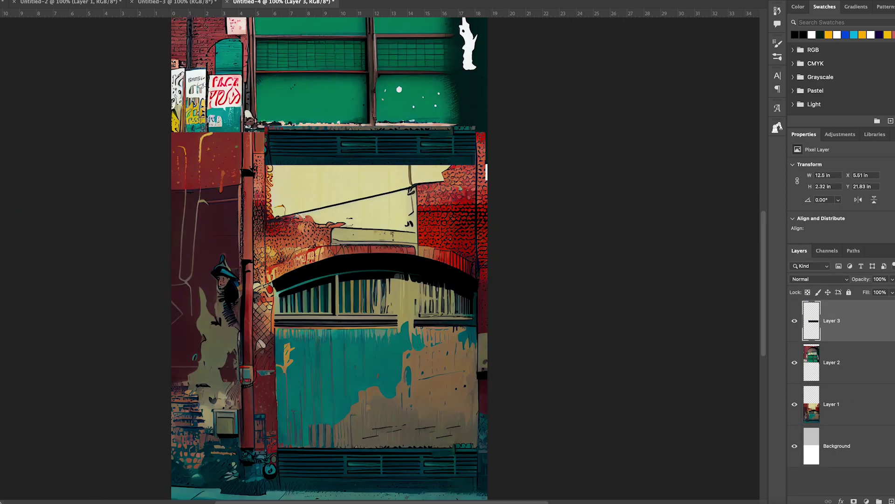
key(alt+bracketleft)
key(alt+bracketleft)
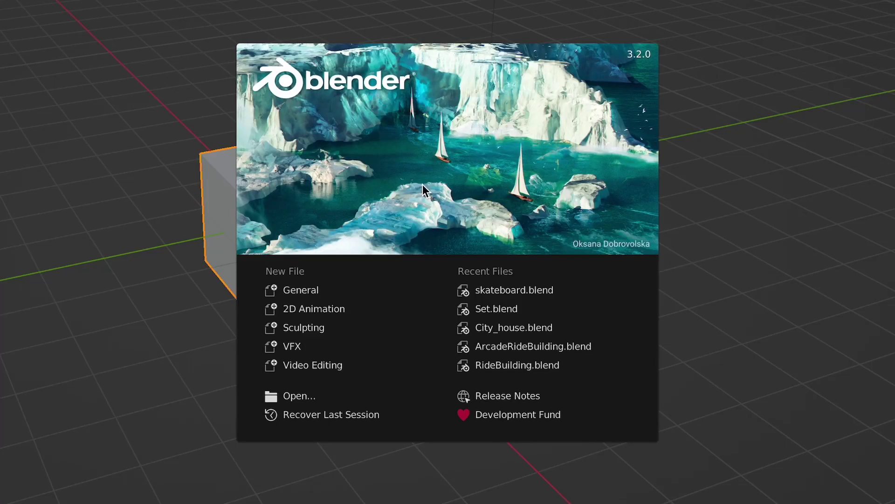
Stretch the default cube long along Y and widen it along X
click(441, 164)
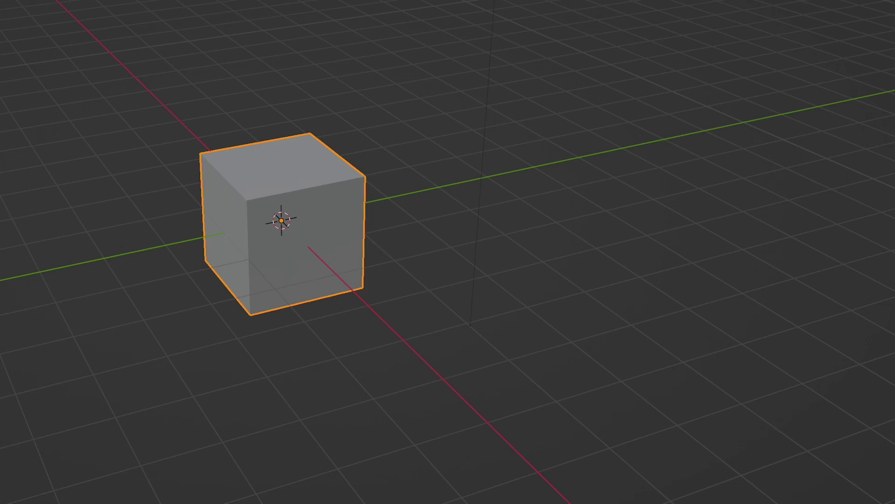
key(alt+a)
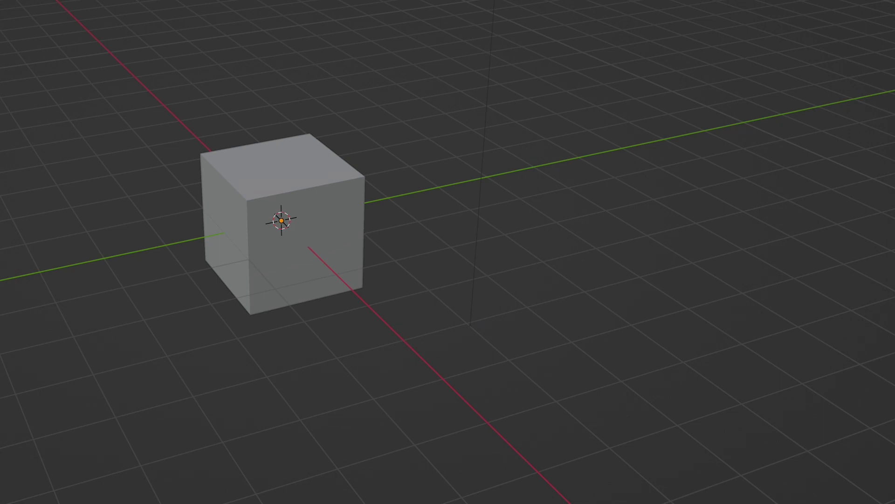
key(a)
key(s)
key(y)
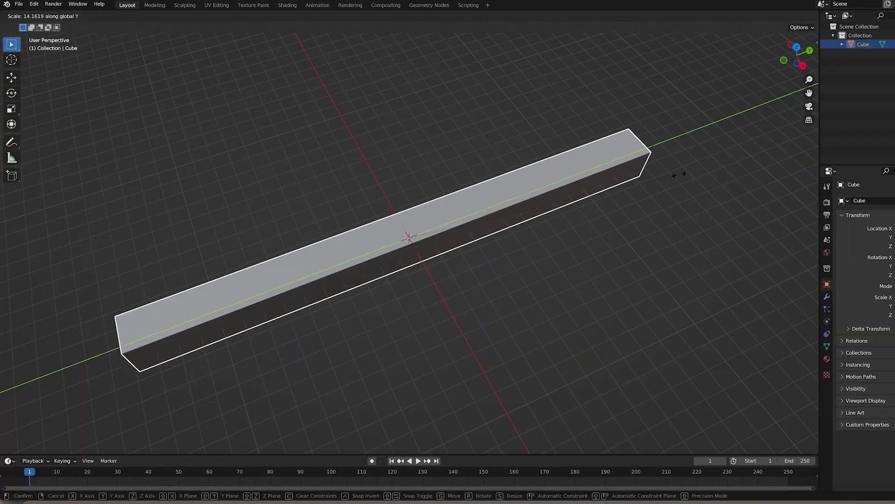
click(689, 175)
key(s)
key(x)
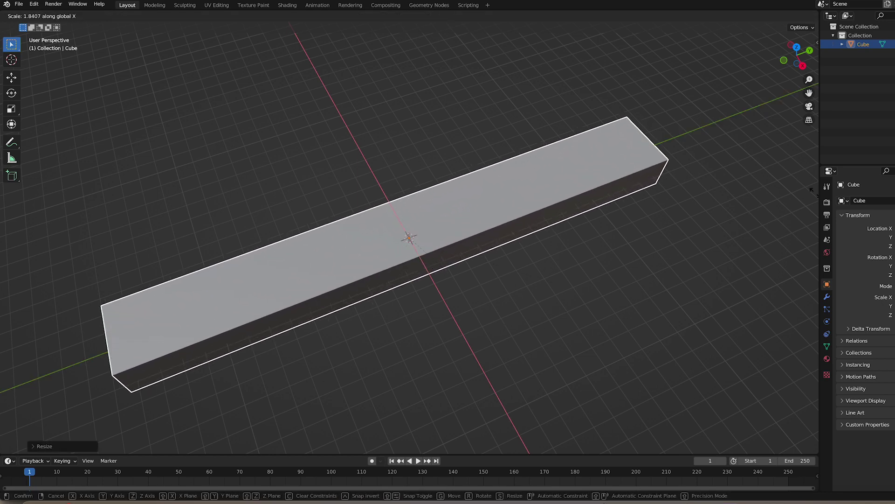
click(98, 347)
In side orthographic view, raise the bar on Z and flatten it into a thin slab
click(803, 65)
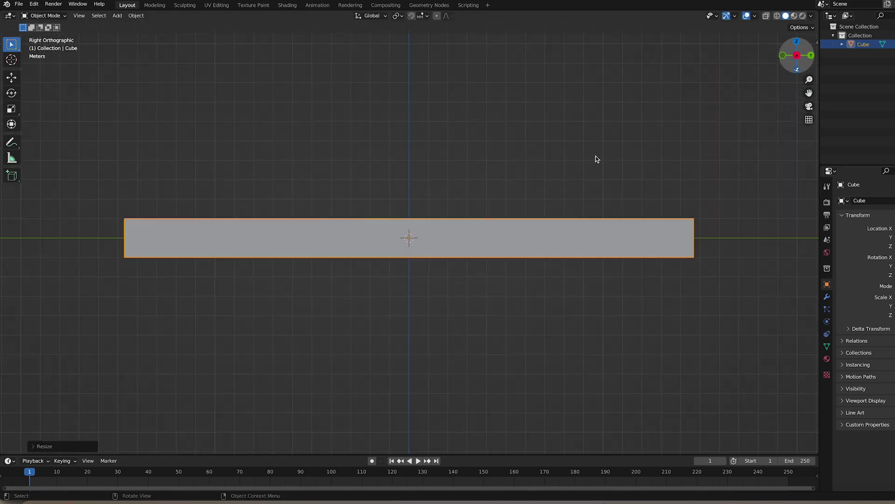
key(g)
key(z)
click(448, 210)
key(s)
key(z)
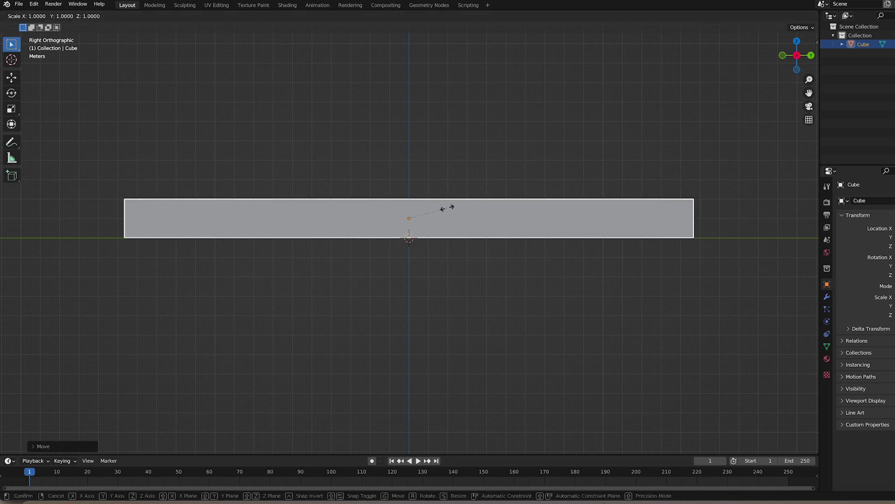
click(428, 216)
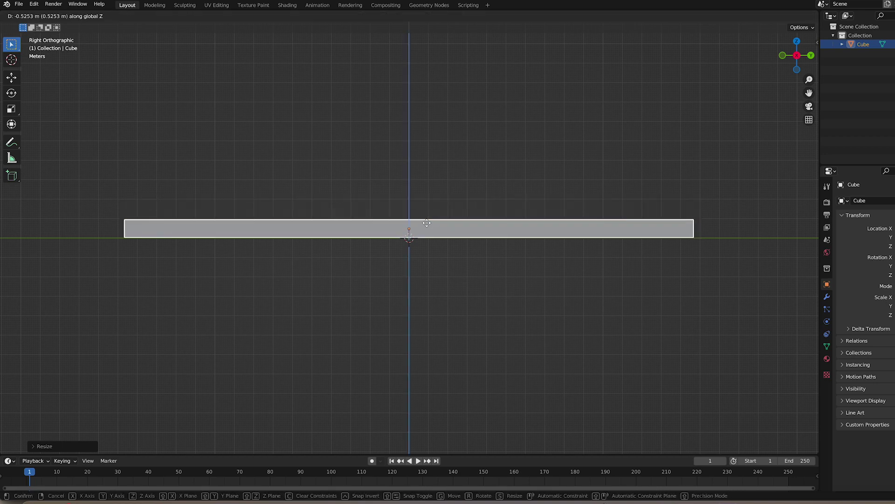
click(427, 223)
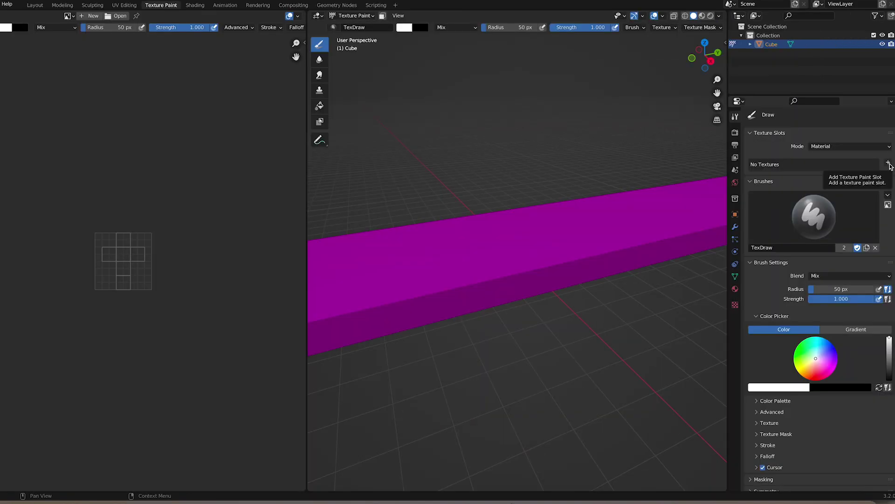
Add a Base Color paint texture and reposition the UV face's left, right and bottom edges
click(888, 164)
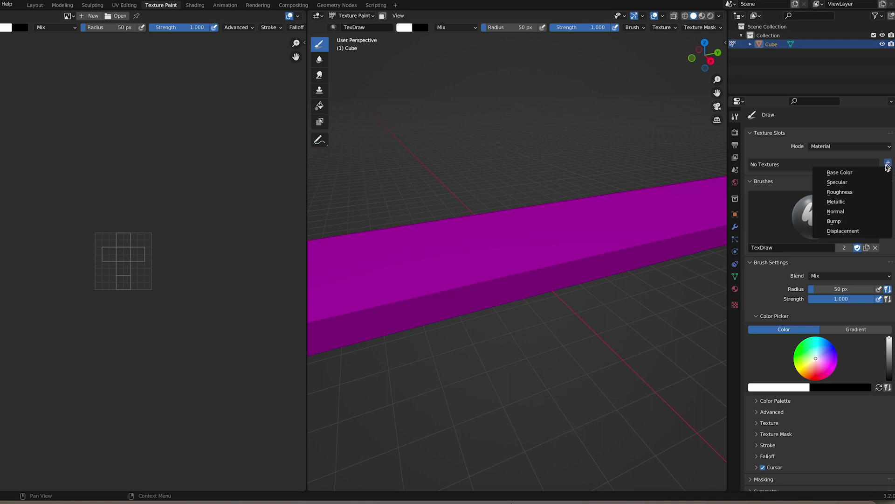
click(860, 172)
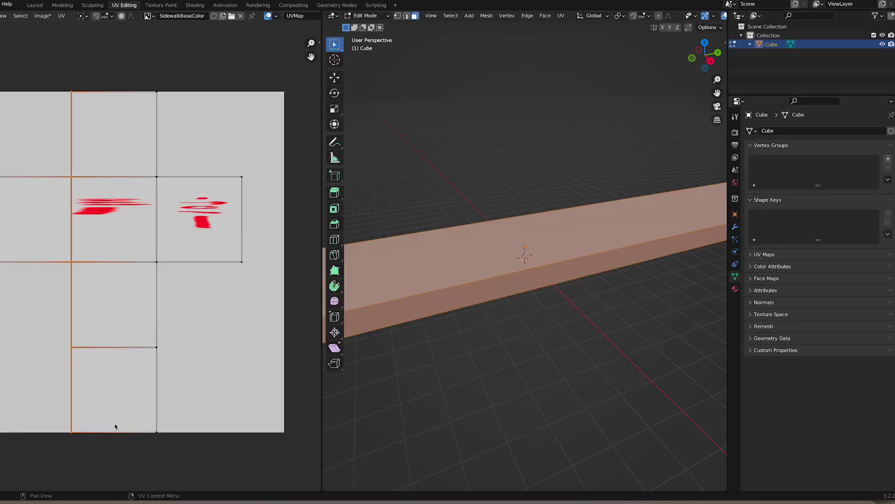
key(g)
click(127, 220)
drag(224, 163, 82, 320)
key(g)
click(198, 275)
key(g)
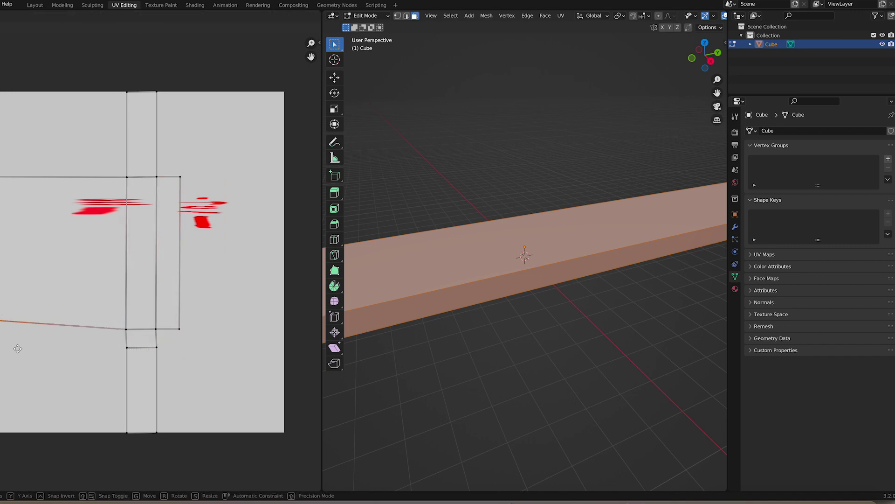
click(242, 436)
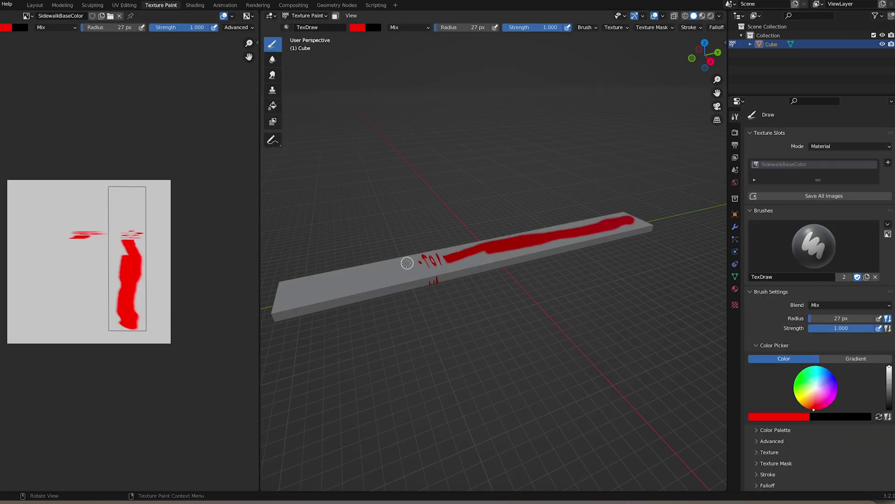
With a 14 px brush, paint a blue TOP label and red SURF letters and line
drag(409, 260, 290, 290)
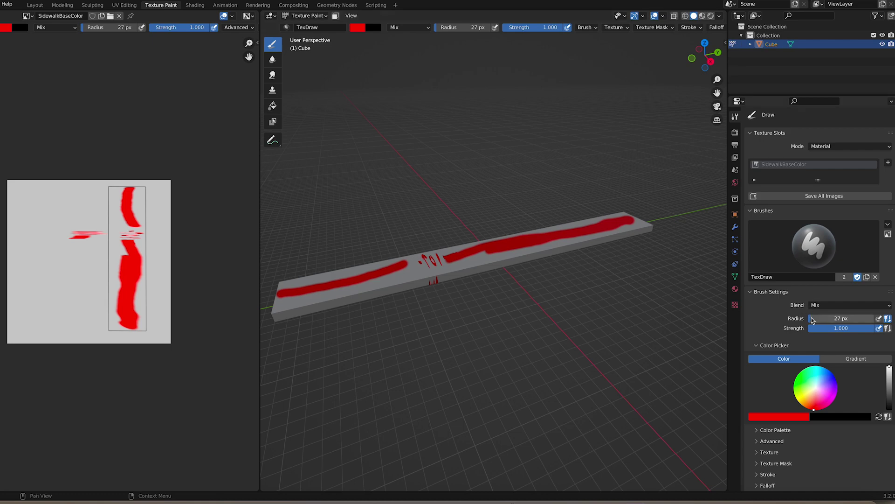
drag(812, 320, 798, 320)
click(832, 375)
drag(503, 246, 541, 235)
mouse_move(301, 283)
mouse_down()
mouse_move(311, 291)
mouse_move(352, 278)
mouse_up()
middle_drag(394, 296, 388, 274)
key(s)
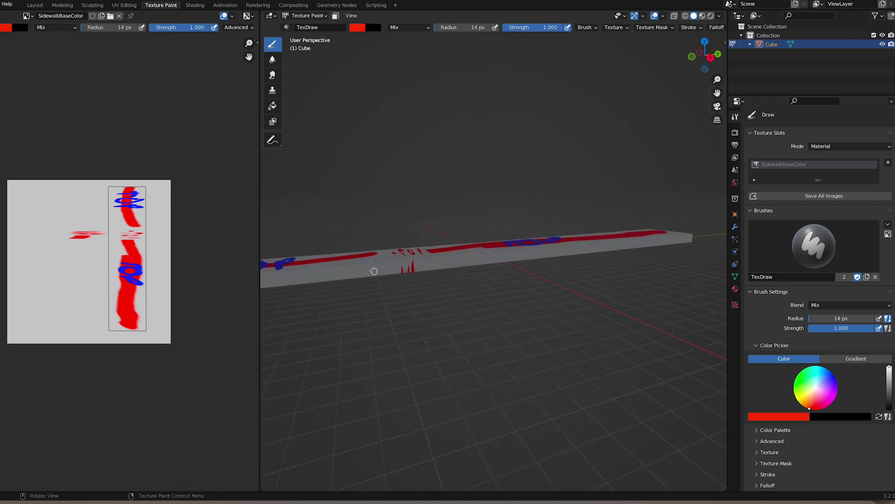
mouse_move(363, 264)
mouse_down()
mouse_move(388, 262)
mouse_move(413, 269)
mouse_move(500, 257)
mouse_up()
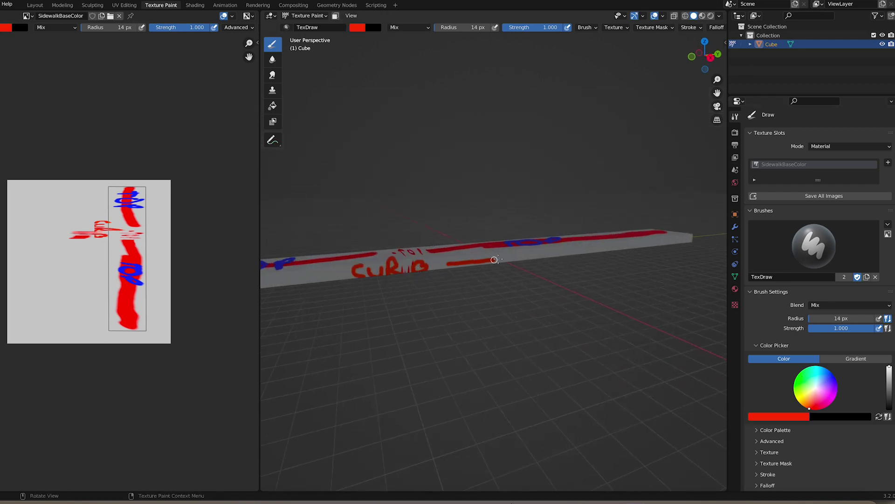
drag(499, 256, 578, 251)
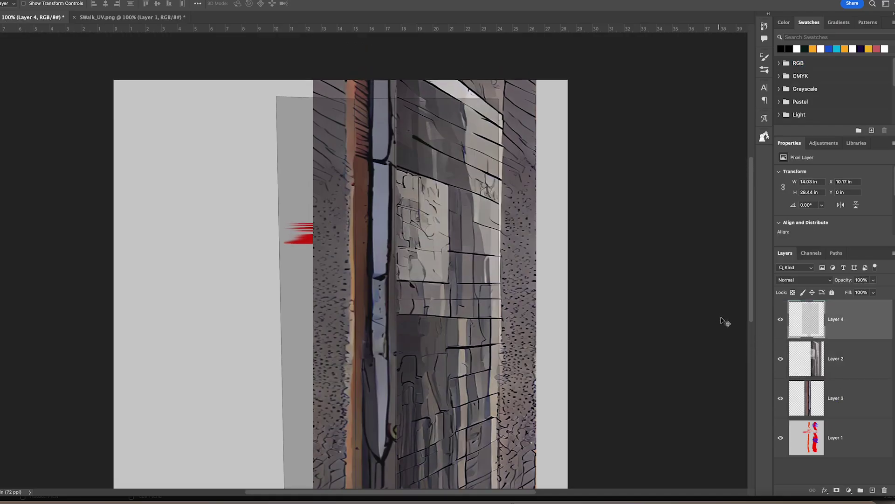
Free Transform Layer 2 right about 2.9 in and shift Layer 3 slightly left
click(835, 401)
scroll(524, 200, right, 2)
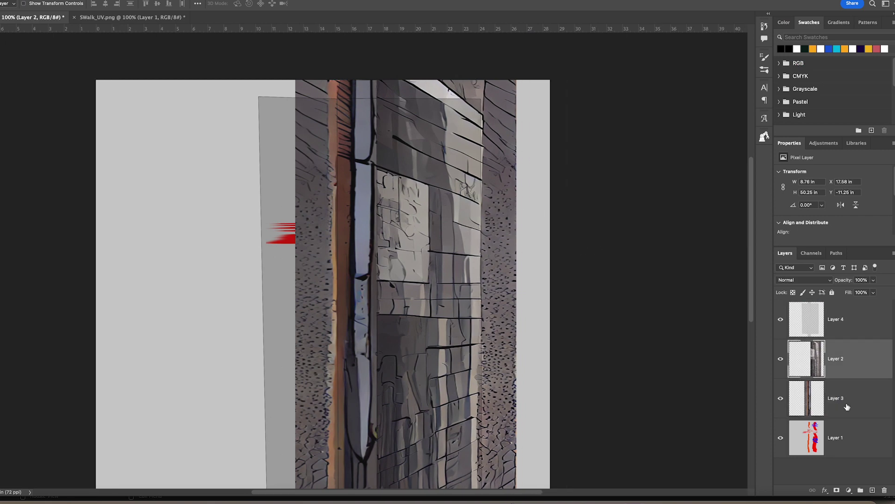
key(shift+Right)
key(shift+Right)
key(shift+Right)
key(alt+bracketright)
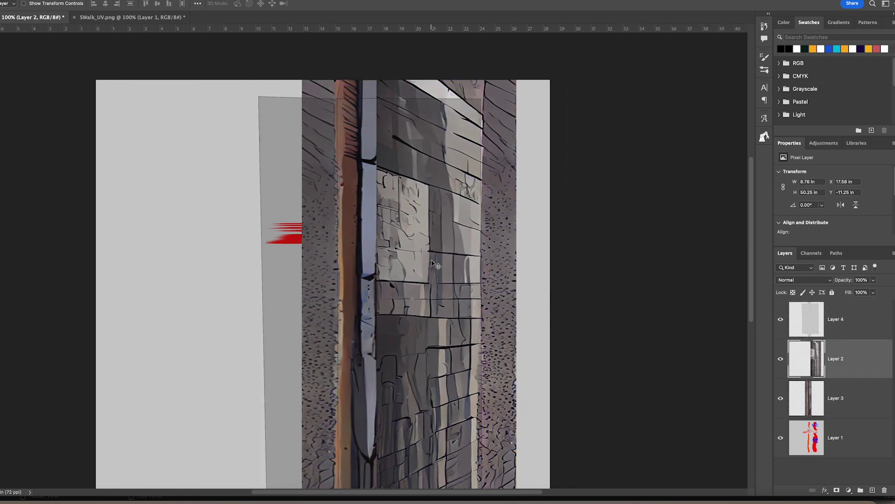
key(ctrl+t)
drag(447, 225, 526, 227)
key(Return)
key(alt+bracketleft)
key(ctrl+t)
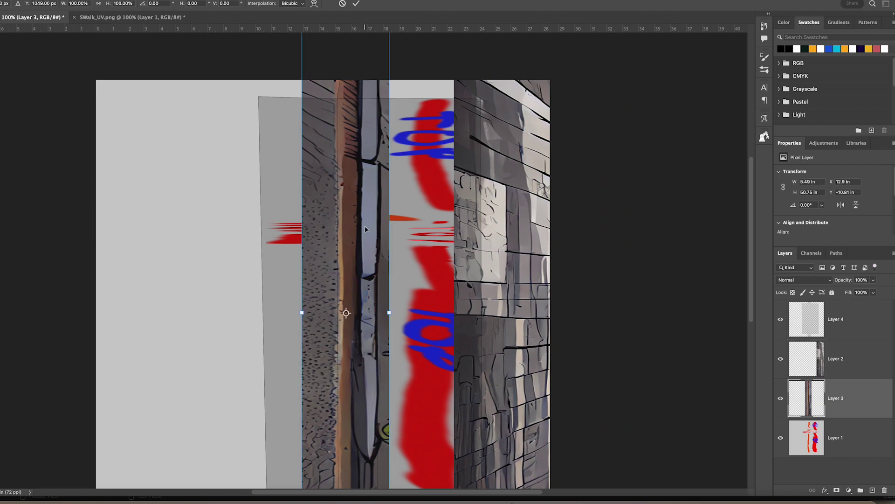
mouse_move(366, 229)
mouse_down()
mouse_move(352, 231)
mouse_move(359, 237)
mouse_up()
key(Return)
Move Layer 2 over and place it below Layer 3 in the stack
scroll(360, 236, down, 3)
scroll(360, 237, right, 1)
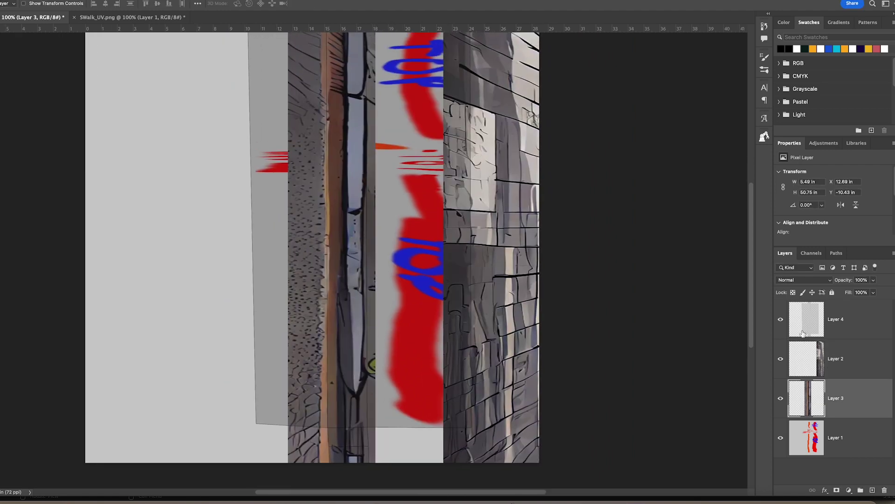
key(alt+bracketright)
drag(579, 282, 535, 282)
drag(862, 372, 849, 409)
Delete a tall column of texture pixels with a rectangular marquee selection
key(m)
drag(430, 459, 366, 161)
key(Delete)
key(ctrl+d)
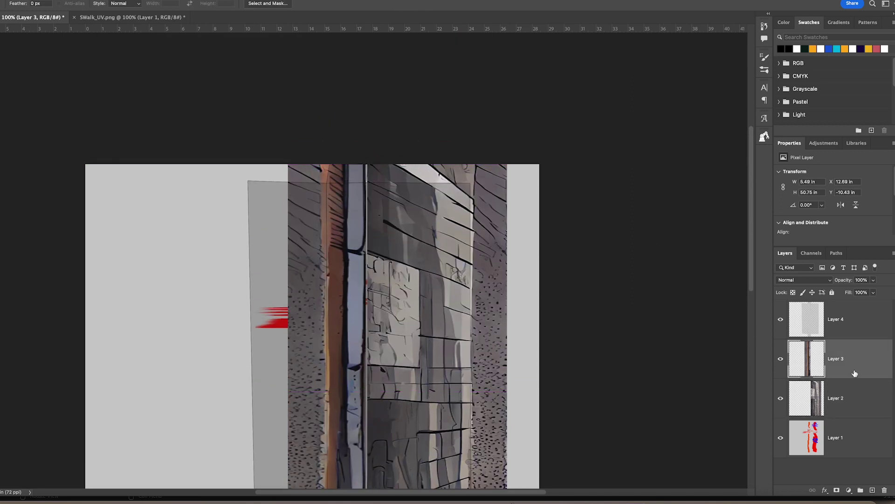
key(v)
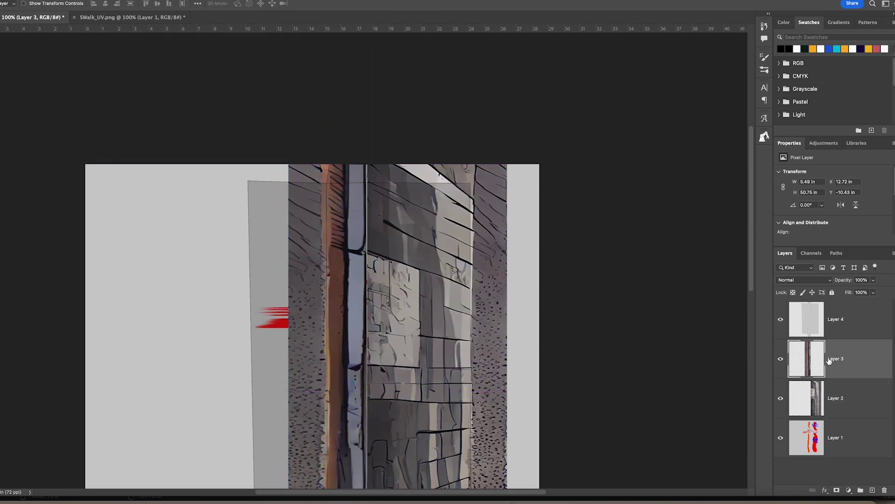
drag(848, 397, 854, 343)
Delete the two UV guide layers, Layer 4 and Layer 1
scroll(673, 342, down, 3)
click(834, 319)
key(Delete)
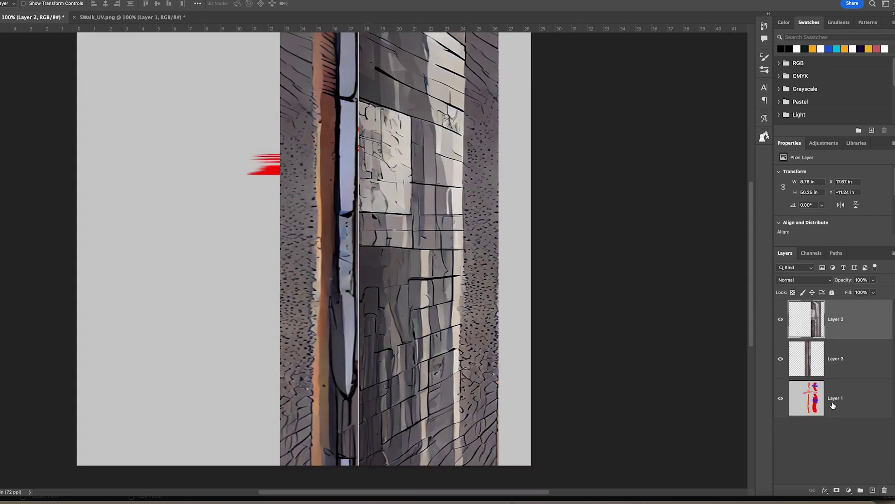
click(834, 397)
key(Delete)
Burn the orange and blue strip on Layer 3 using Shadows, then Highlights range
click(785, 326)
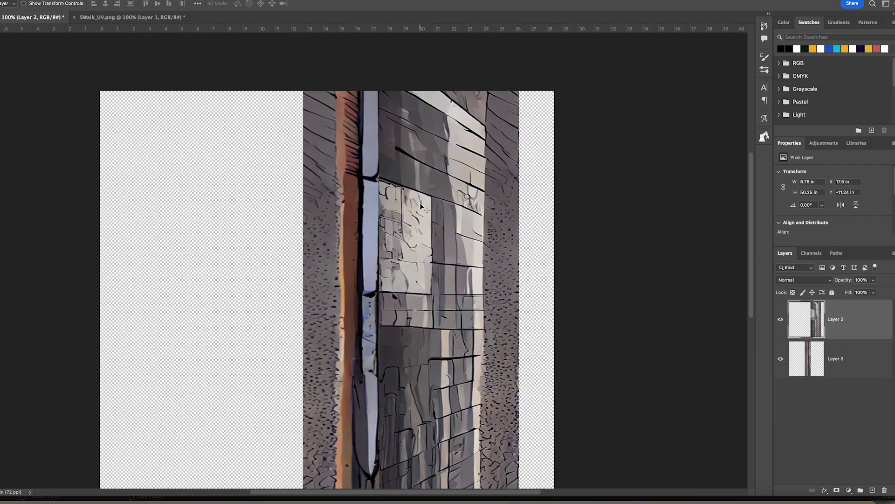
key(o)
key(alt+bracketleft)
key(bracketright)
key(bracketright)
key(bracketright)
key(bracketright)
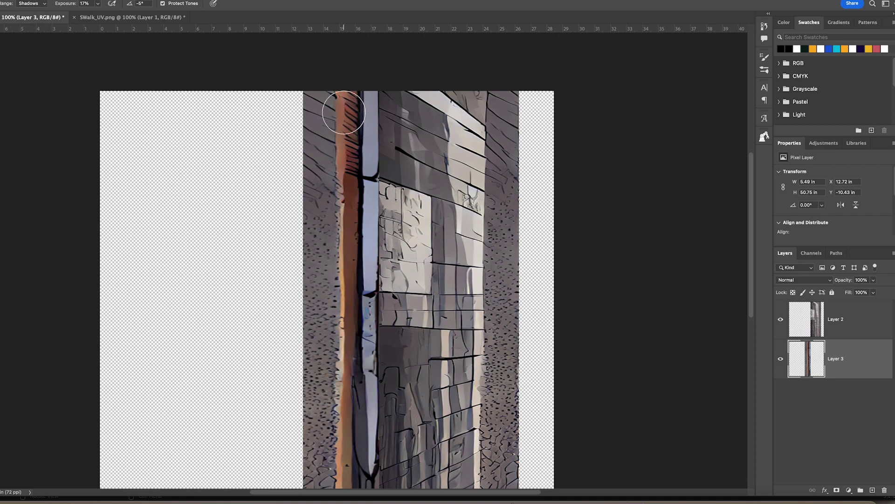
mouse_move(355, 127)
mouse_down()
mouse_move(371, 177)
mouse_move(371, 485)
mouse_up()
click(43, 4)
click(31, 21)
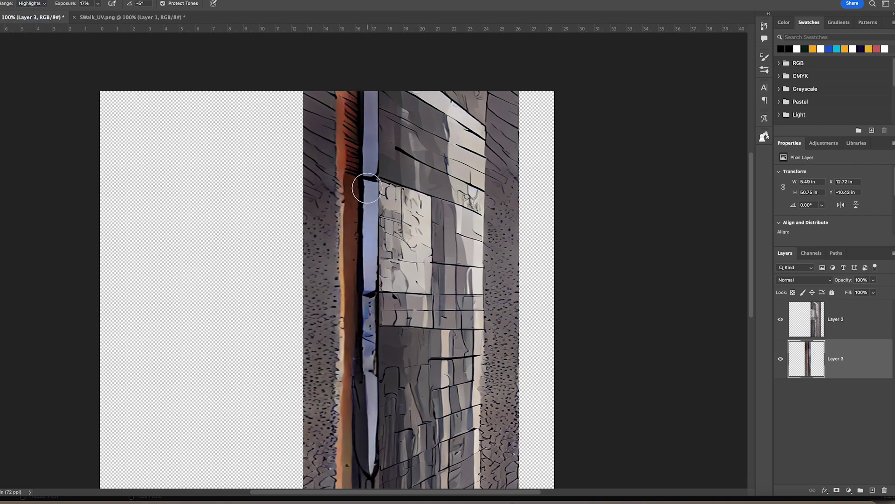
drag(360, 186, 359, 443)
scroll(353, 261, down, 5)
scroll(359, 254, up, 5)
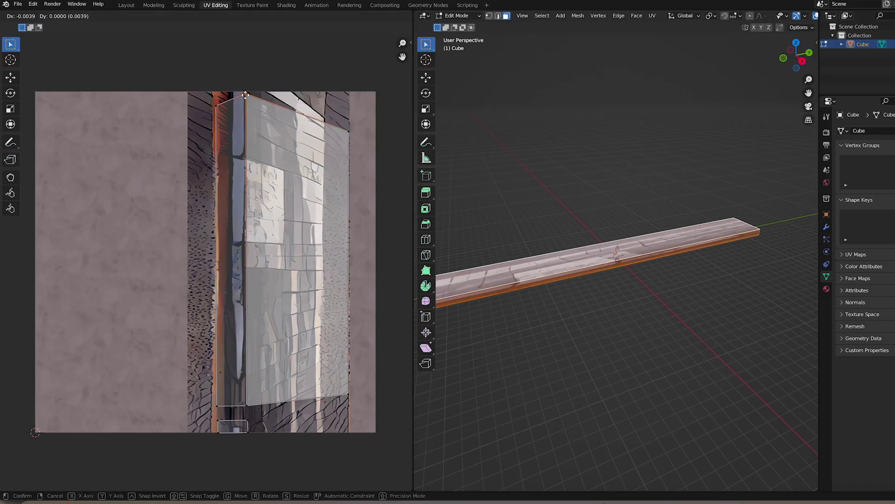
Confirm the UV move, return to Object Mode, and apply rotation and scale to the sidewalk
click(500, 201)
middle_drag(501, 201, 611, 274)
key(Tab)
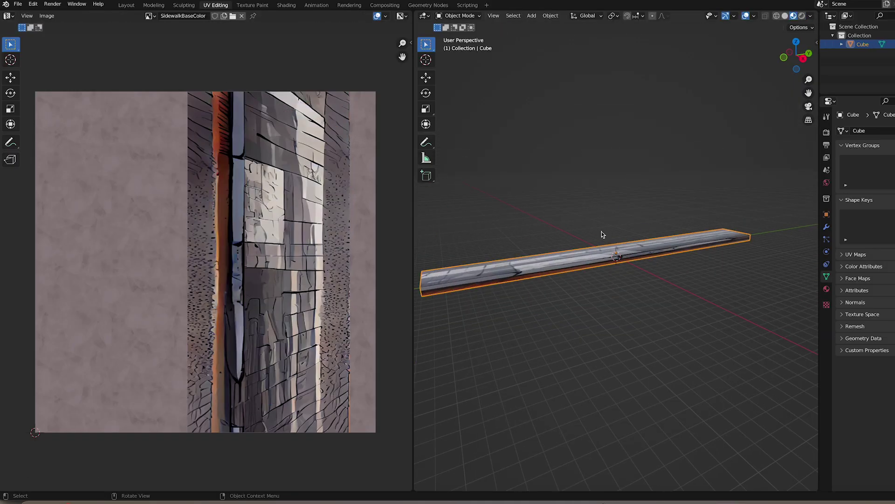
middle_drag(601, 234, 583, 243)
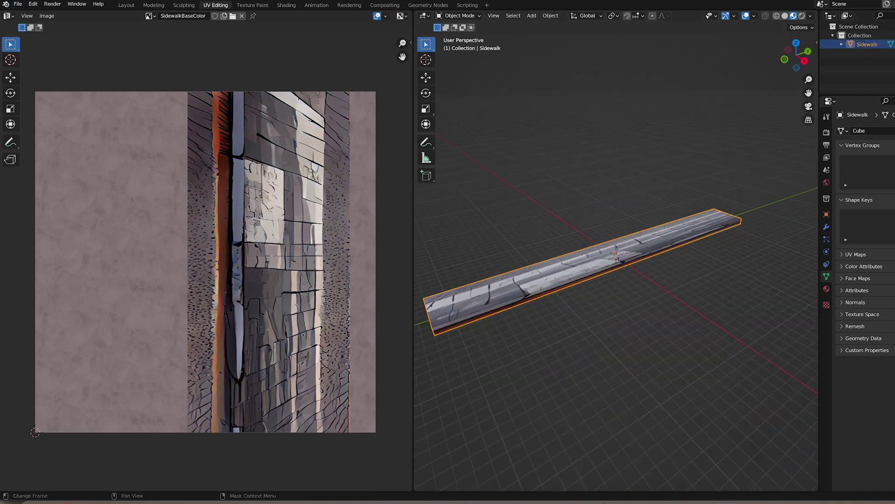
click(18, 4)
click(550, 16)
mouse_move(561, 61)
click(656, 96)
Set FBX export to Path Mode Copy, Selected Objects, Mesh and Other, in the Unity Series folder
click(18, 4)
click(117, 150)
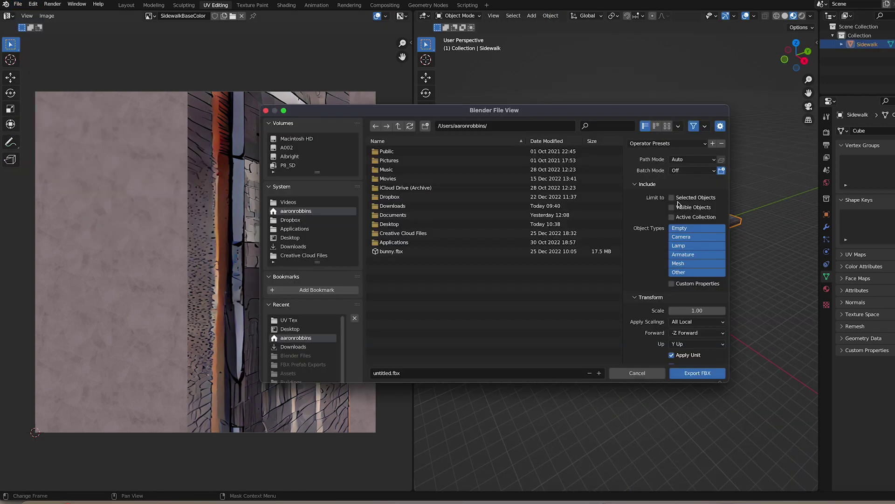
click(693, 159)
click(695, 235)
click(684, 263)
shift+click(684, 272)
double_click(389, 224)
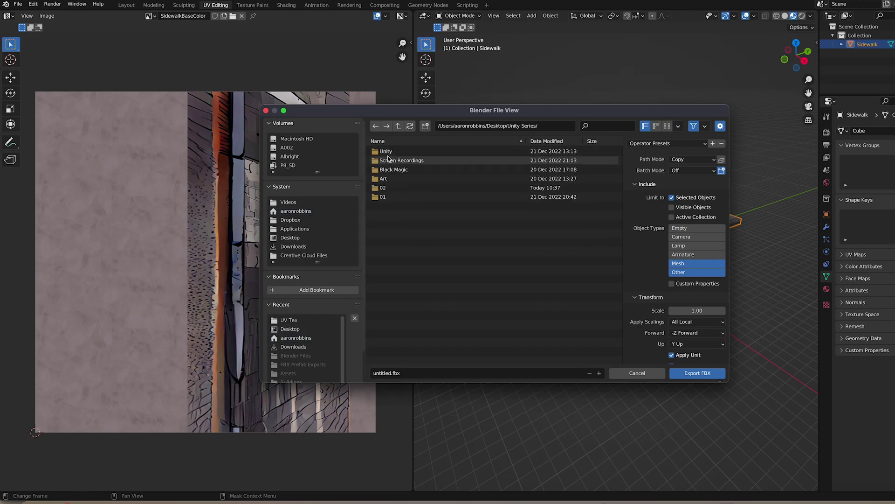
double_click(390, 160)
double_click(386, 170)
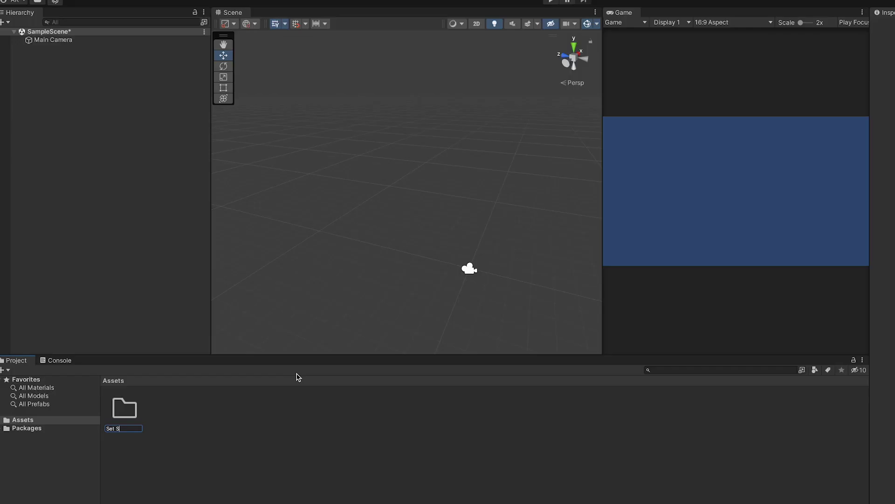
Create the Set Sprites and Set FBX folders inside Assets
text(prites)
key(Return)
double_click(124, 410)
right_click(184, 410)
click(42, 425)
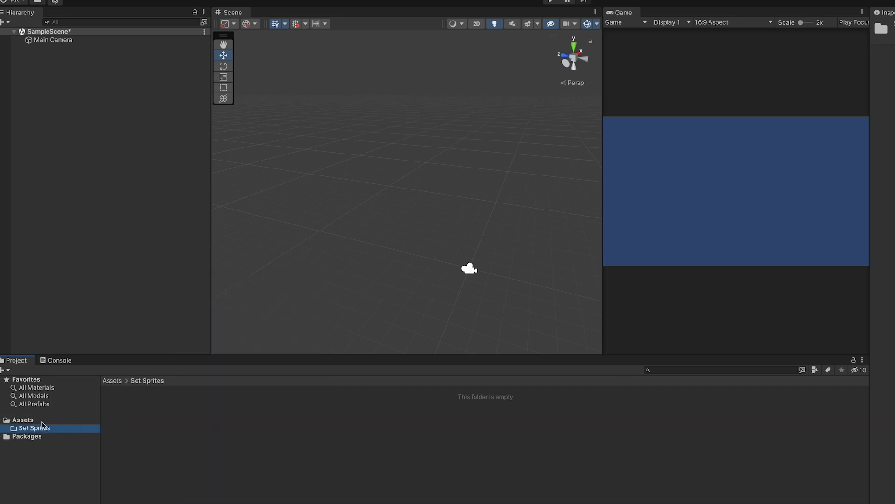
click(23, 420)
right_click(171, 415)
click(327, 57)
text(Set FBX)
key(Return)
double_click(124, 408)
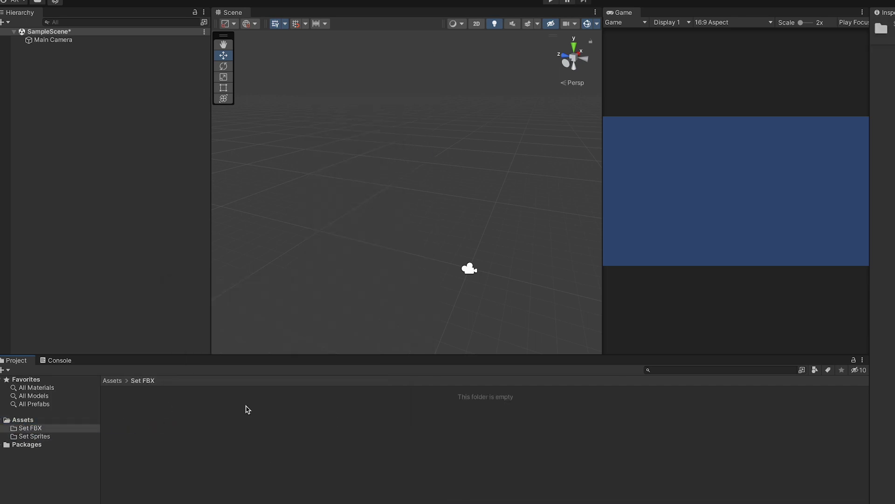
Import Sidewalk.fbx from the Unity Series folder into Set FBX
right_click(256, 402)
click(298, 391)
click(375, 223)
double_click(438, 134)
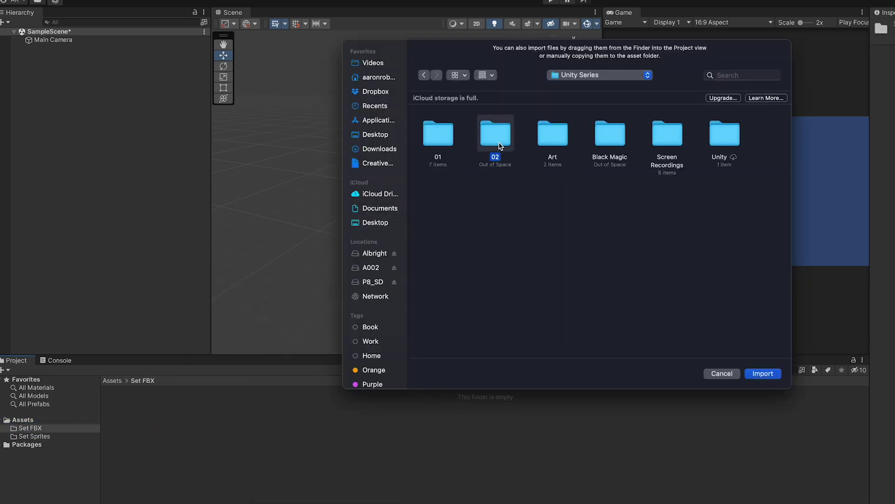
double_click(492, 135)
double_click(496, 140)
click(141, 407)
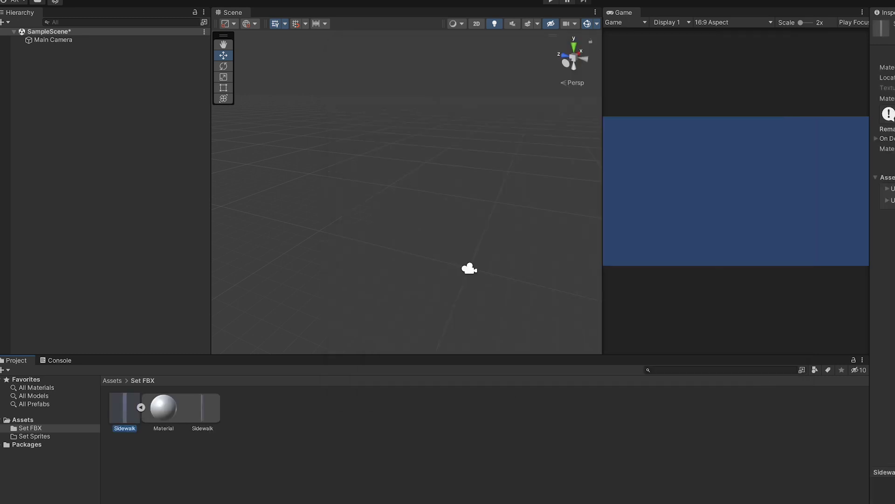
Extract the Sidewalk model's materials into the project's Set FBX folder
click(888, 98)
click(372, 223)
double_click(450, 140)
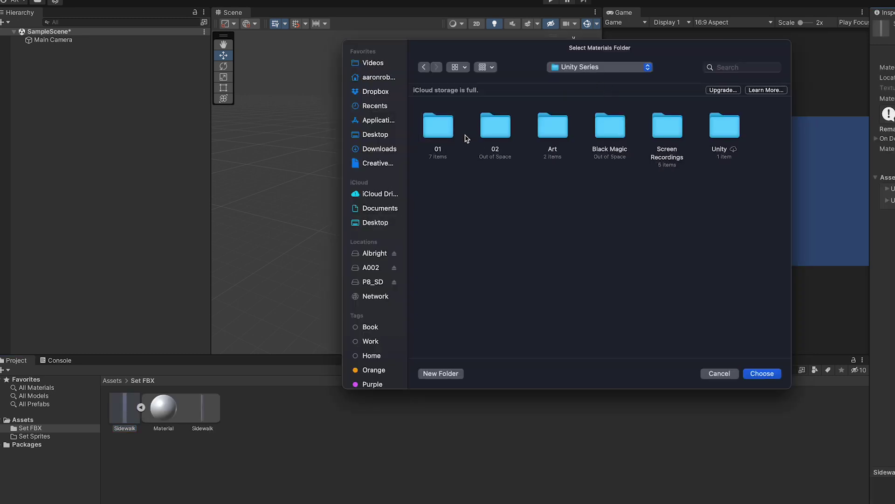
double_click(725, 126)
double_click(438, 126)
double_click(438, 125)
click(762, 373)
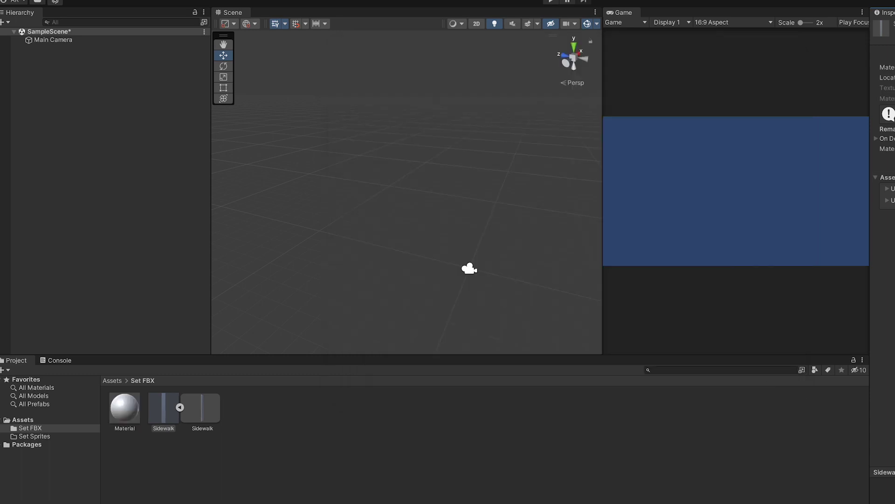
Rename the extracted material to SideWalkMaterial
click(129, 420)
key(Return)
text(SideWalkMaterial)
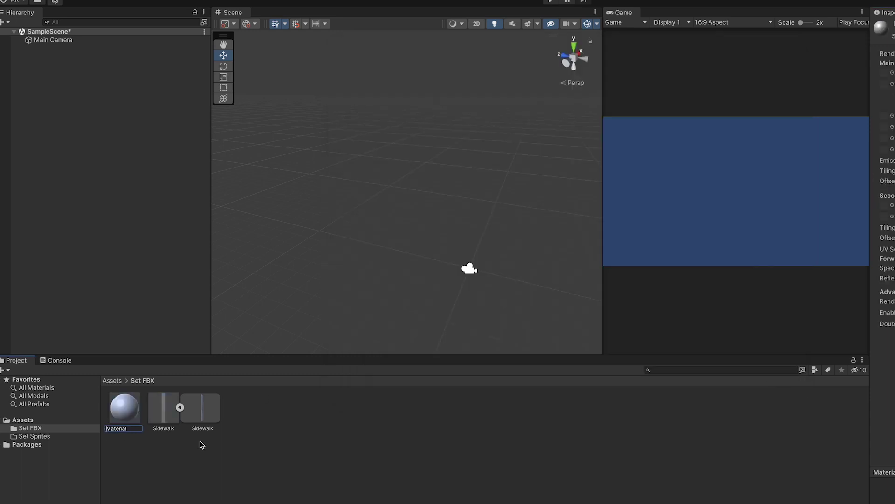
key(Return)
Import SidewalkBaseColor from the UV Tex folder and drag it toward the material's Albedo
right_click(306, 417)
click(303, 392)
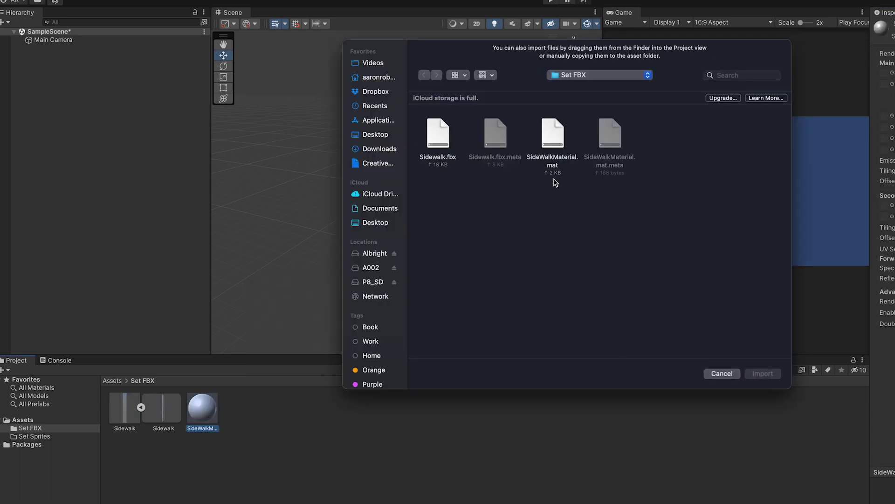
click(601, 74)
click(592, 112)
double_click(438, 135)
double_click(496, 135)
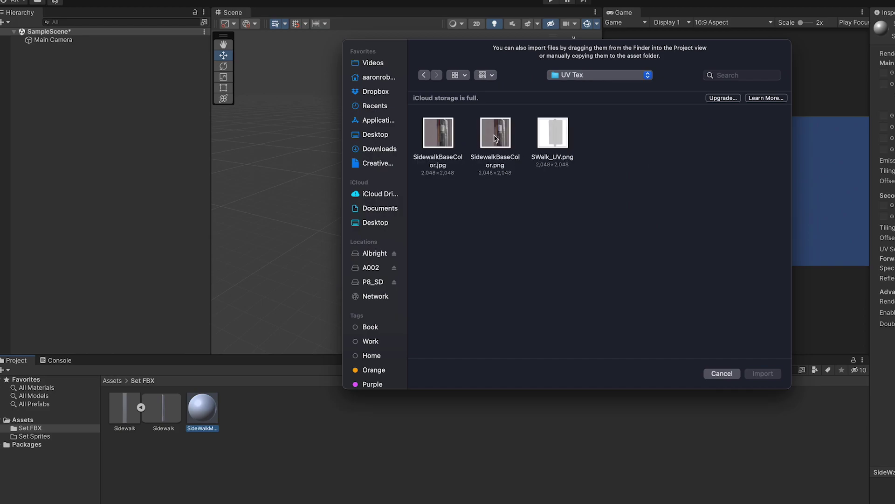
double_click(496, 135)
drag(23, 501, 576, 121)
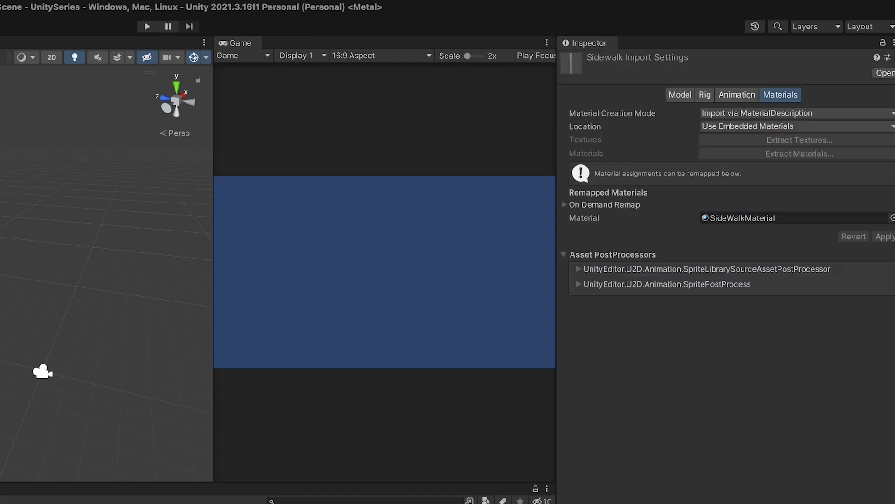
Drag the Sidewalk model into SampleScene so it sits beside Main Camera
drag(111, 382, 357, 223)
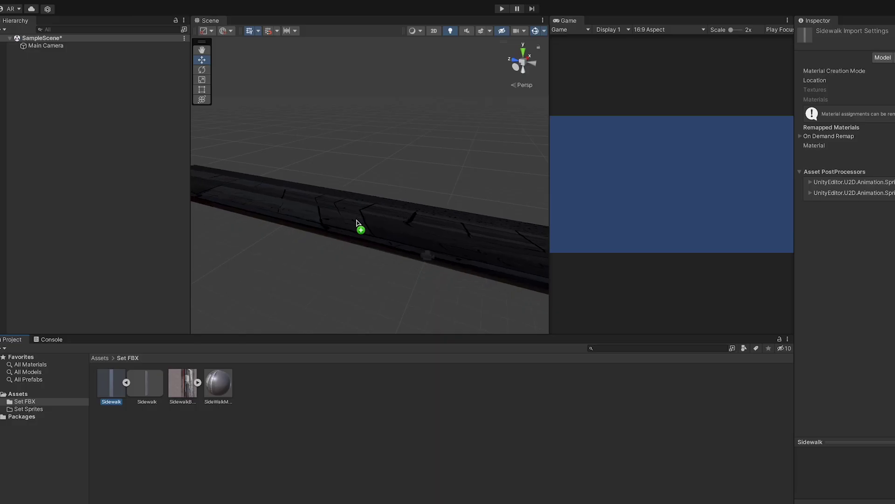
click(351, 282)
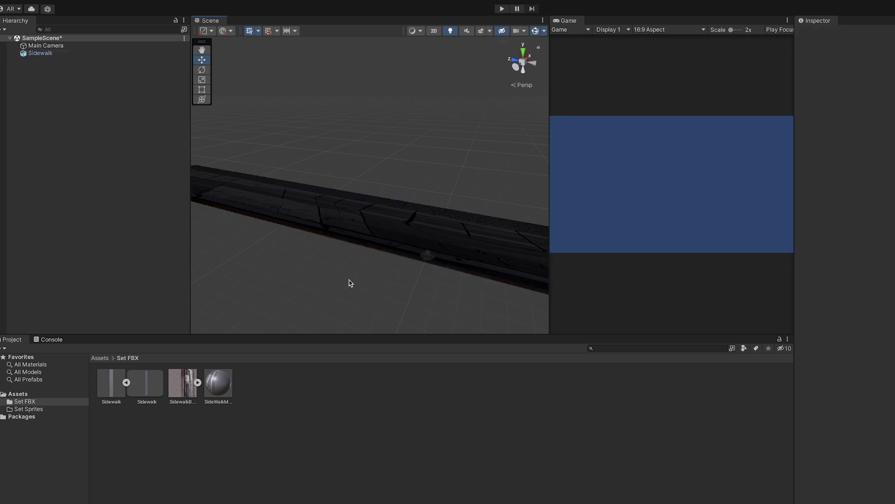
click(366, 238)
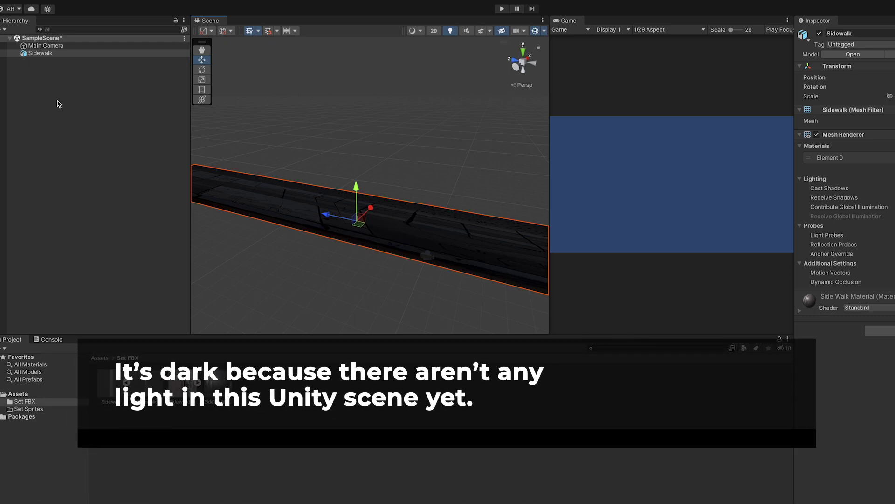
click(57, 102)
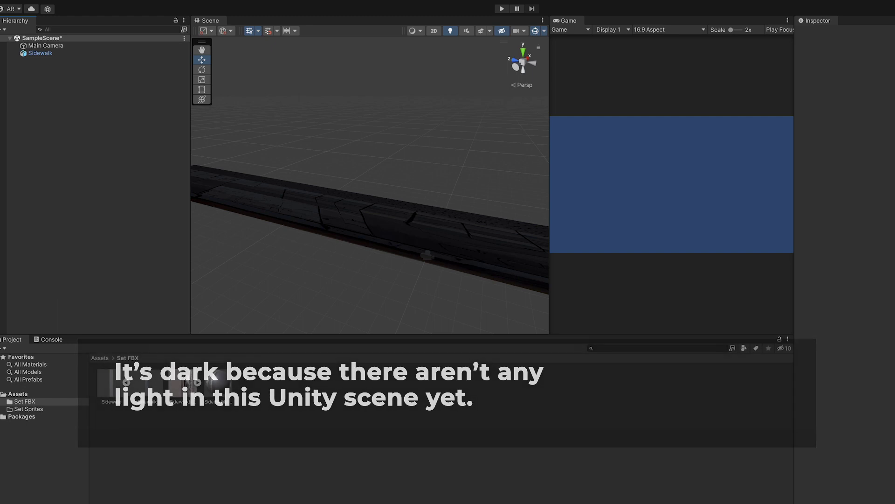
Add a 3D Plane to the scene and scale it up as ground
right_click(108, 45)
mouse_move(135, 37)
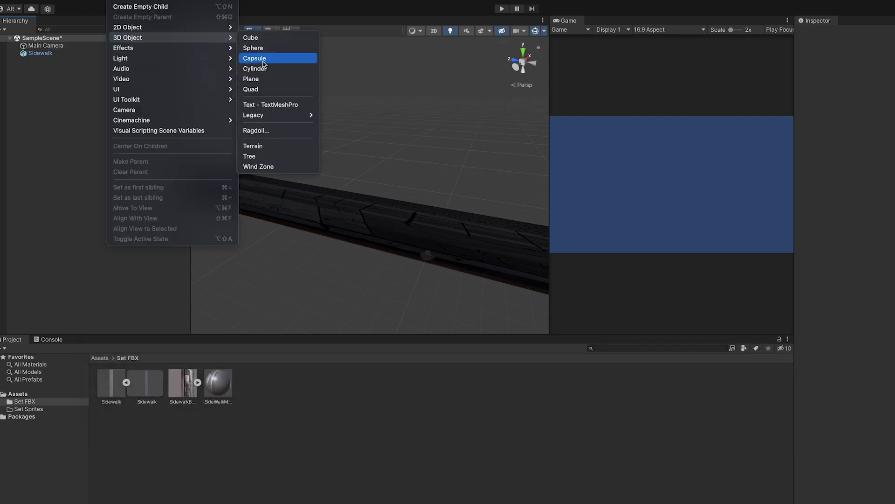
click(260, 79)
drag(891, 87, 893, 89)
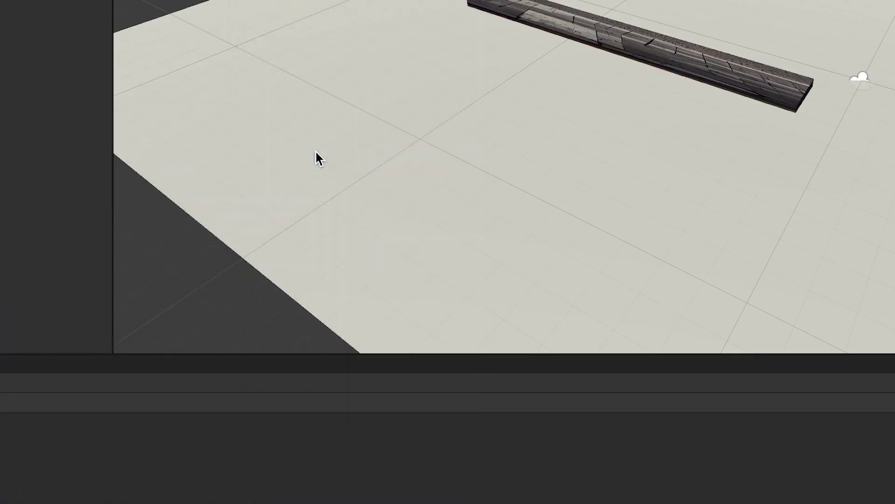
Name a new material GroundPlane and apply it to the plane
text(GroundPlane)
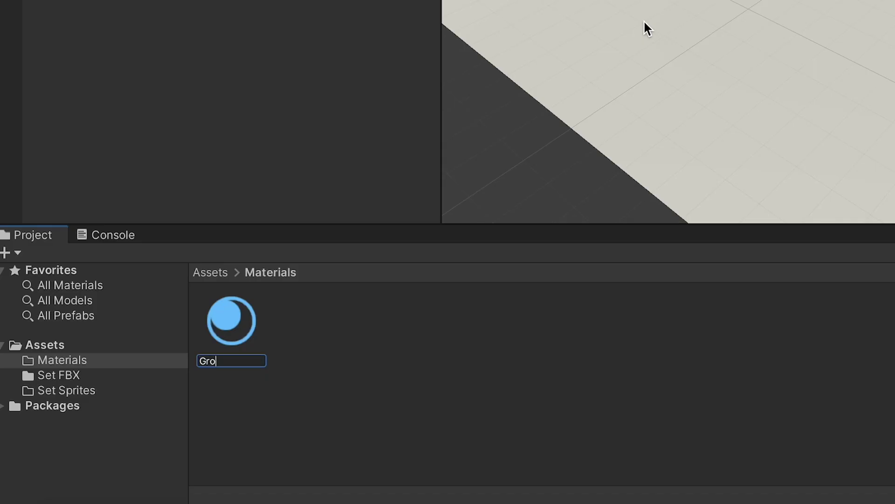
key(Return)
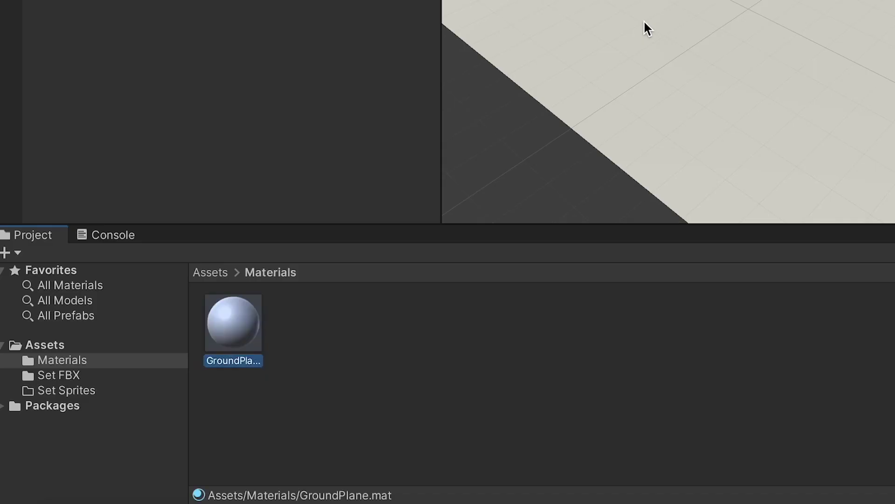
drag(246, 330, 716, 72)
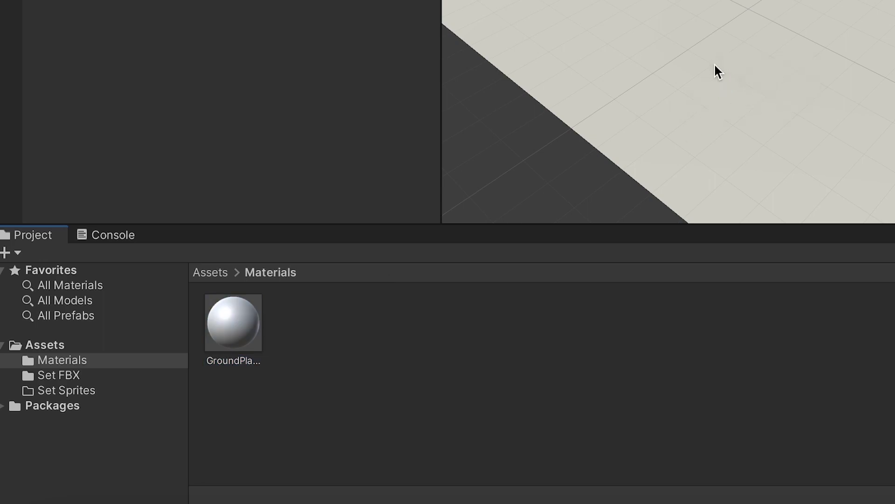
Import alleyWall_A/B, NewsPaperStand_A, nyBuilding01–05, nyTree1–3 and AlleyWall_A.jpg into Set Sprites
click(460, 133)
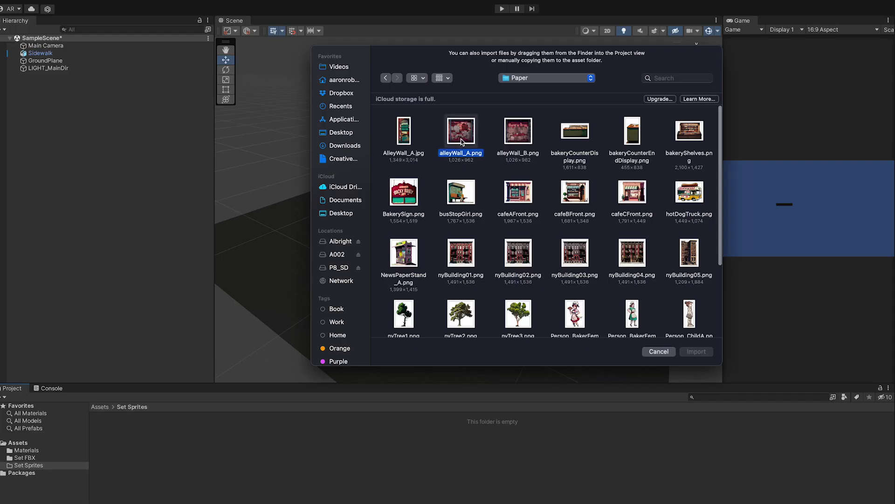
shift+click(525, 138)
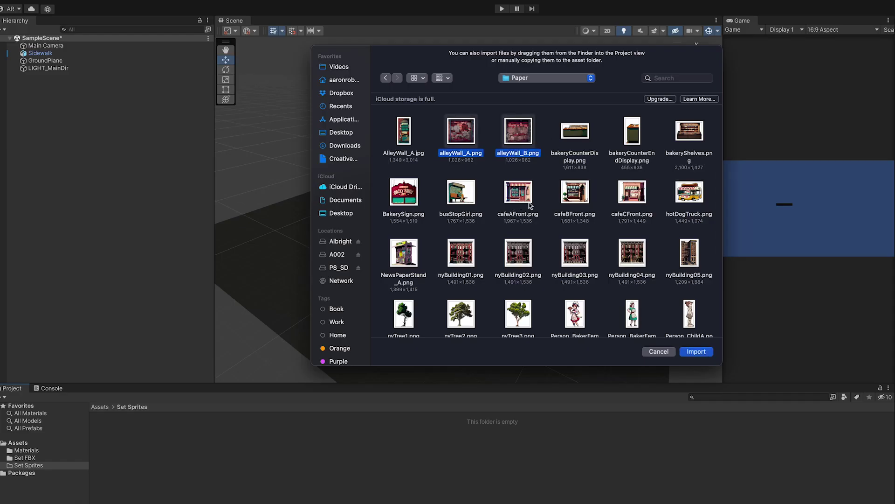
super+click(465, 255)
super+click(406, 261)
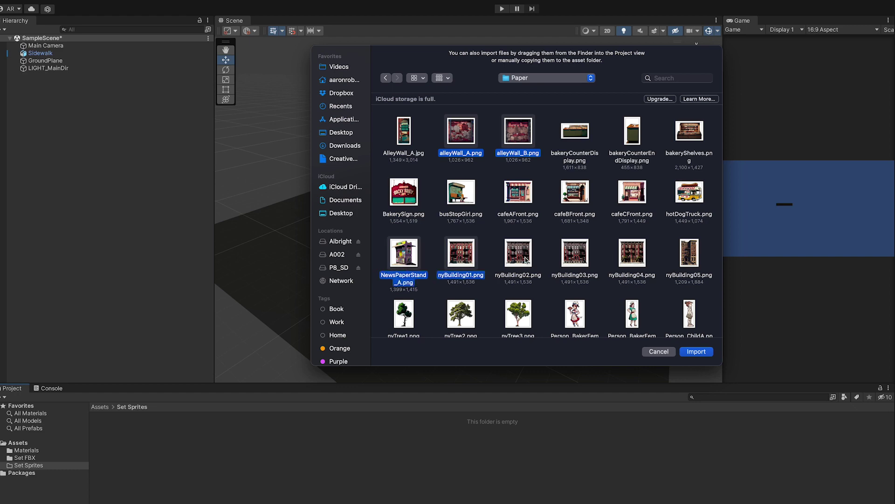
super+click(526, 260)
super+click(575, 259)
super+click(639, 261)
super+click(407, 320)
super+click(461, 318)
super+click(523, 319)
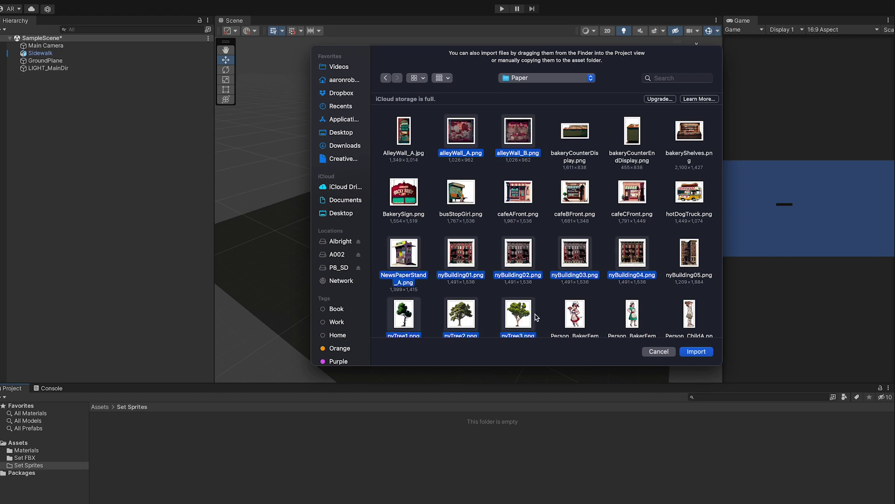
scroll(583, 270, down, 3)
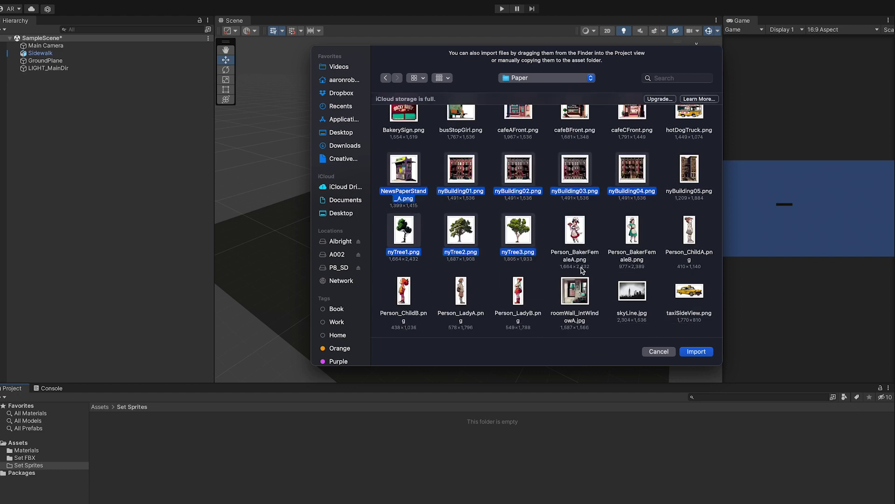
scroll(583, 270, down, 3)
scroll(582, 270, up, 2)
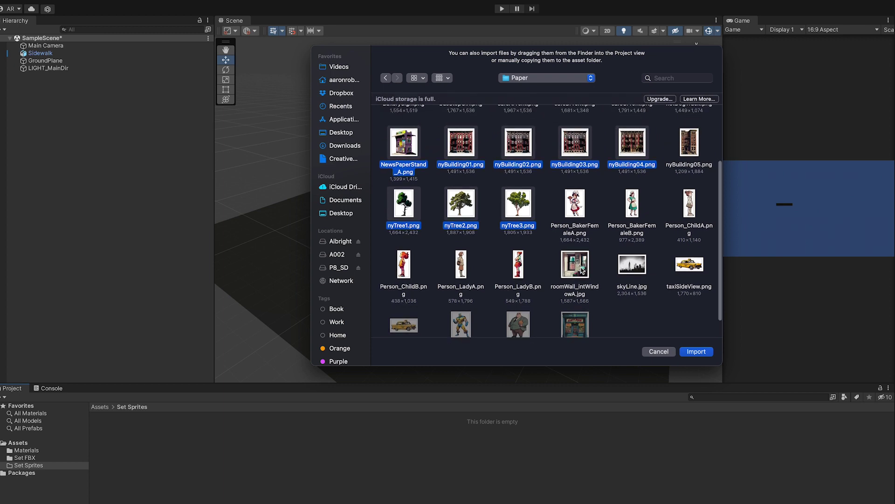
super+click(693, 145)
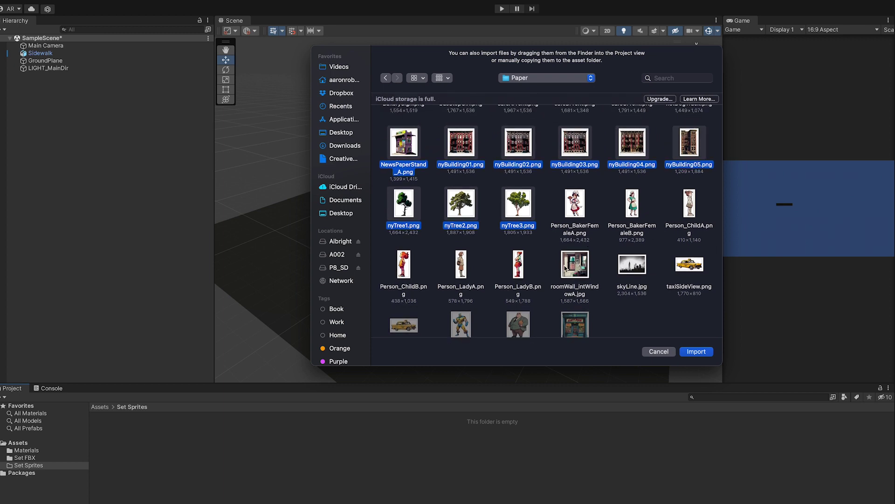
scroll(581, 274, up, 3)
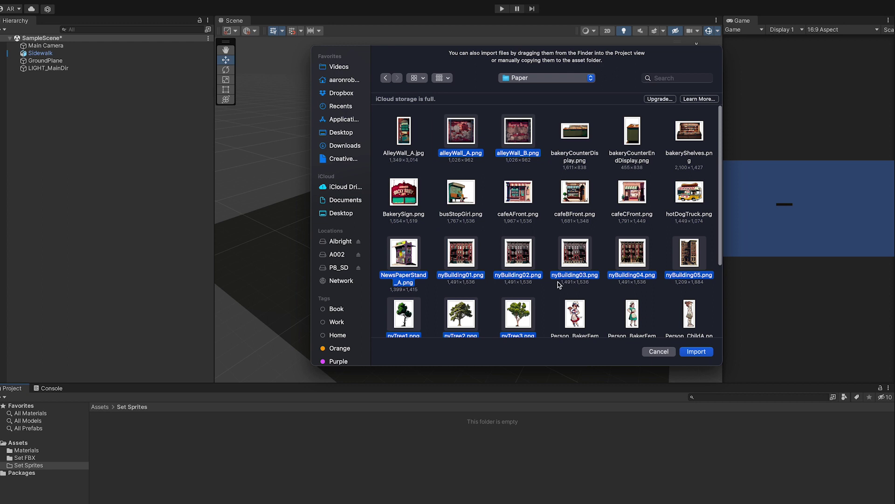
super+click(402, 136)
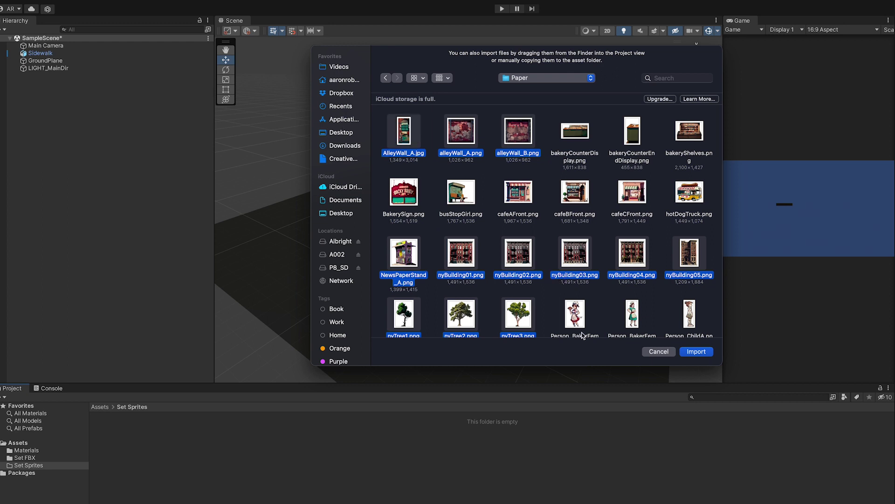
click(696, 351)
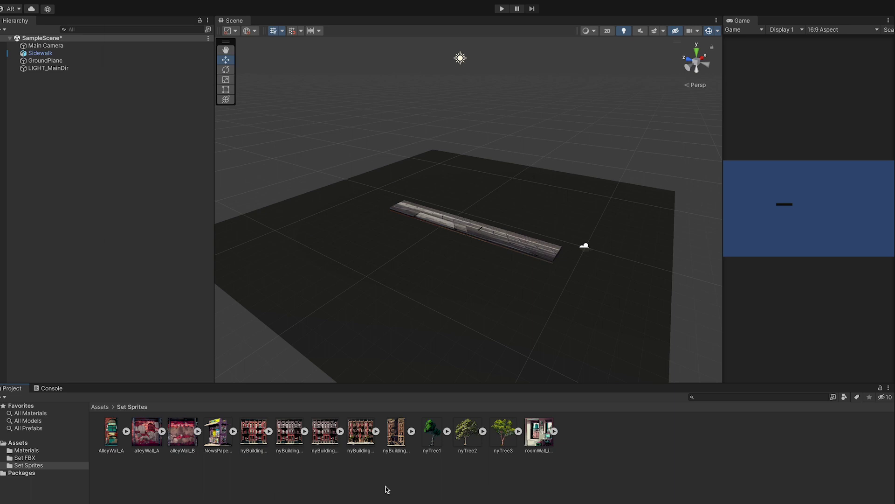
Add a new plane named BuildingPlane_FRONT
click(111, 1)
mouse_move(121, 34)
click(261, 79)
text(BuildingPlane)
key(Return)
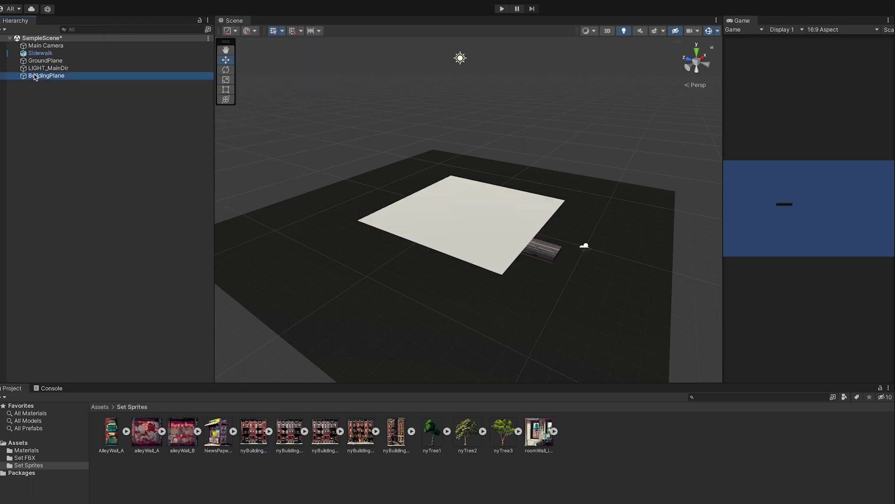
click(37, 76)
key(End)
text(_FRONT)
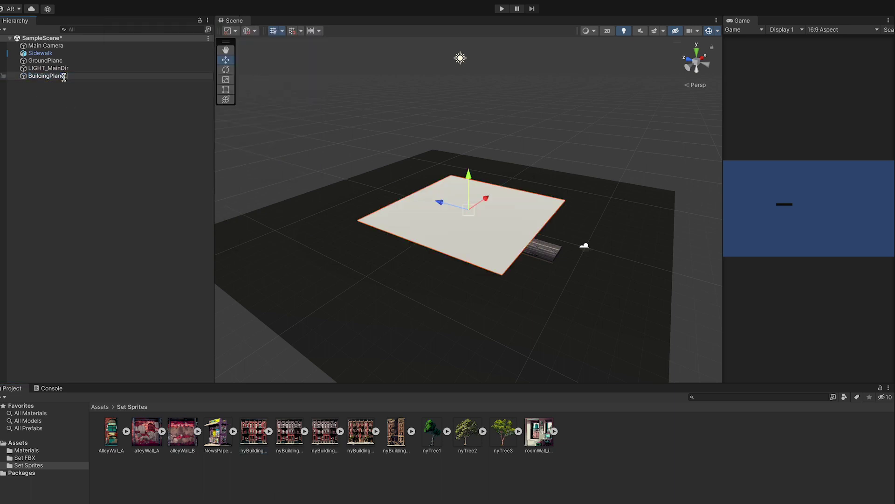
click(68, 110)
Rotate the plane upright and put the nyBuilding01 image on it
click(401, 216)
key(e)
drag(401, 215, 455, 139)
key(w)
click(257, 437)
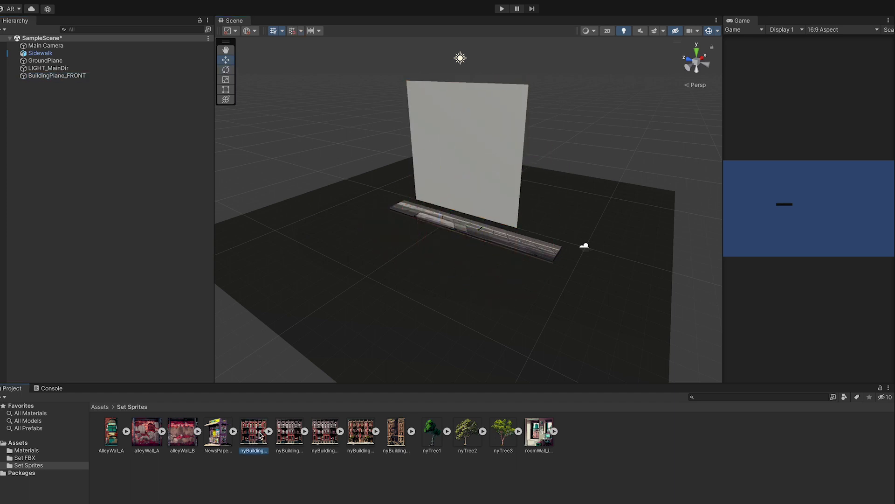
drag(260, 435, 352, 112)
click(475, 169)
key(e)
drag(479, 128, 487, 135)
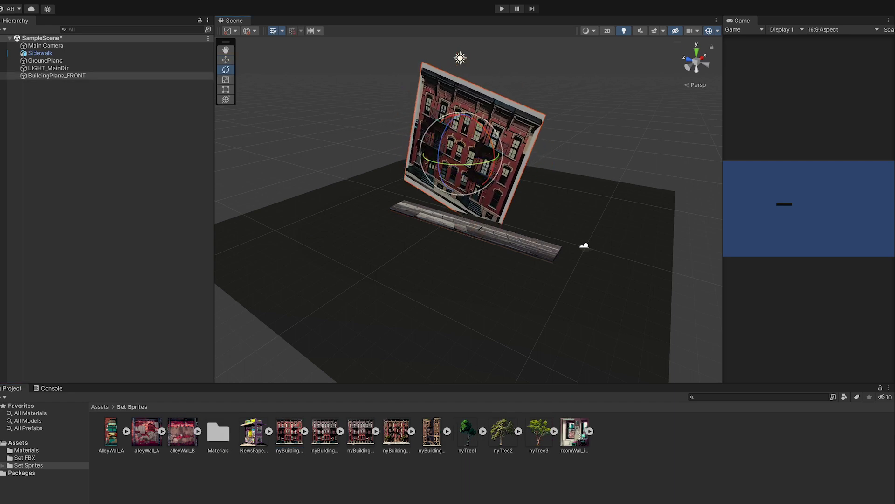
key(ctrl+z)
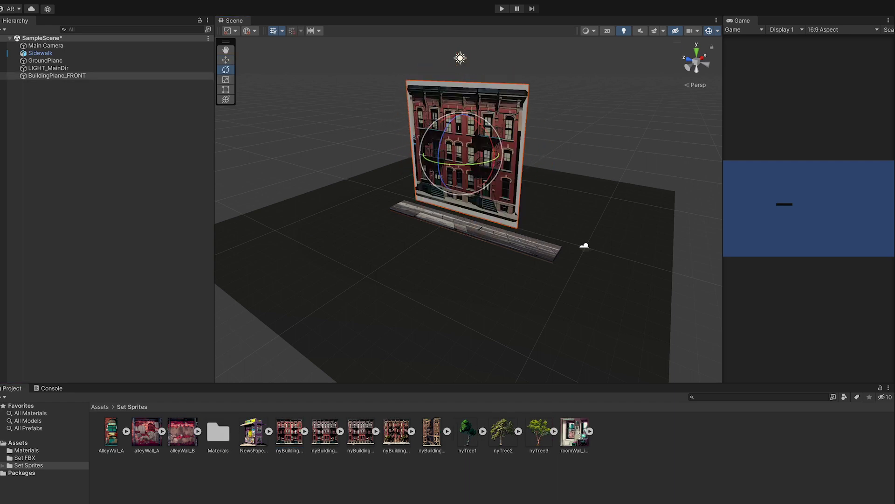
click(219, 450)
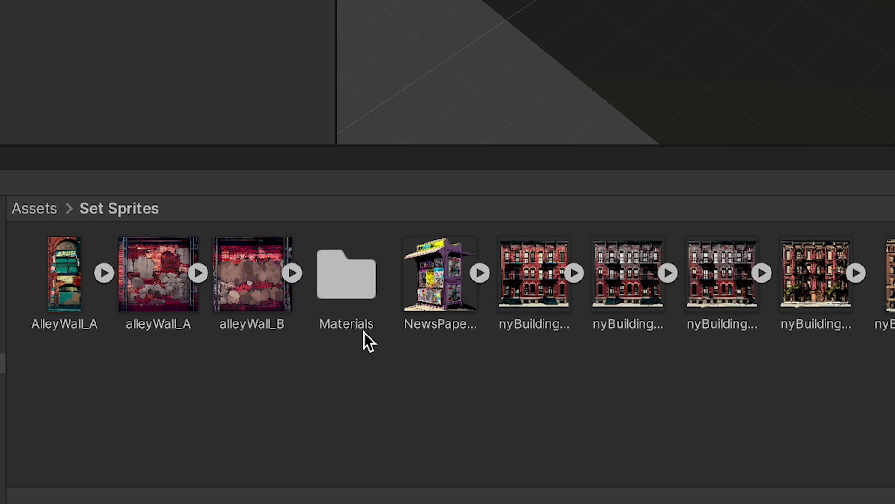
Apply the nyBuilding01 texture to the plane and inspect the nyBuilding01 material in Materials
drag(267, 412, 280, 121)
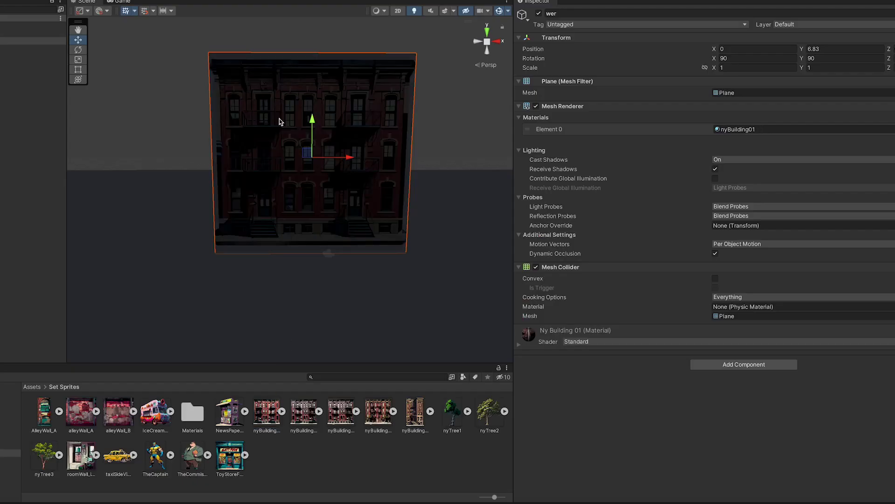
click(466, 122)
double_click(193, 412)
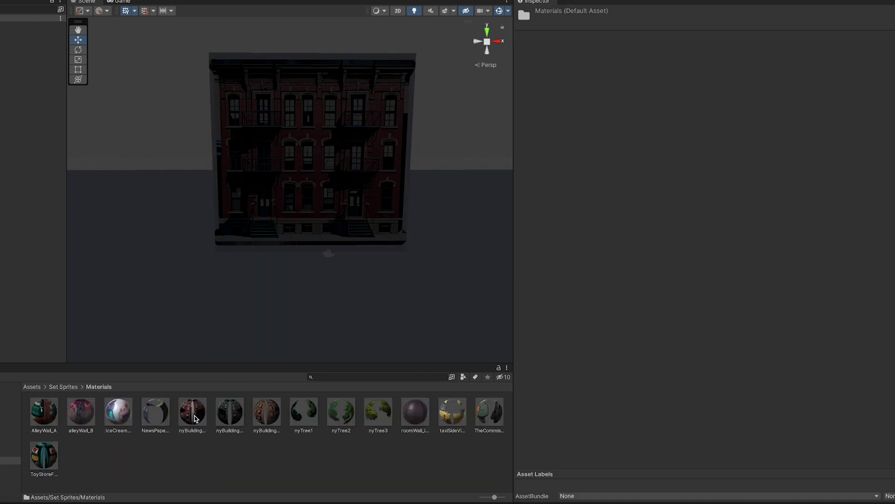
click(197, 417)
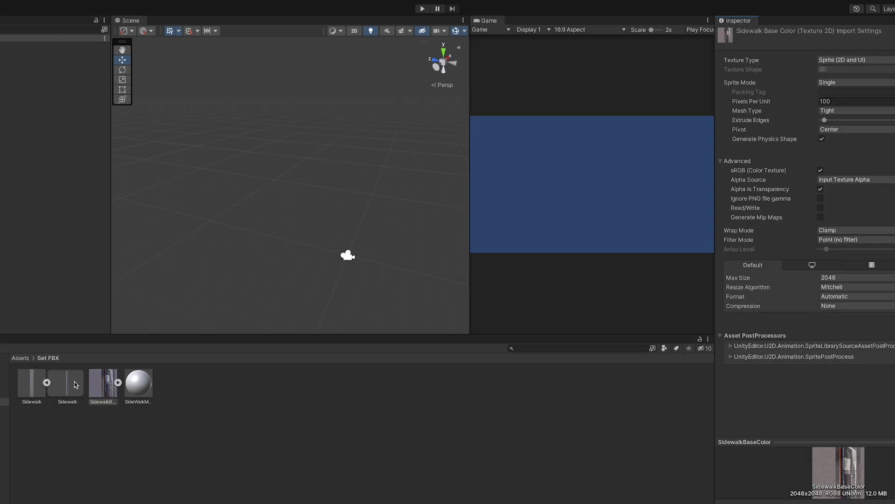
Drag SidewalkBaseColor into SideWalkMaterial's Albedo slot in the Inspector
click(147, 385)
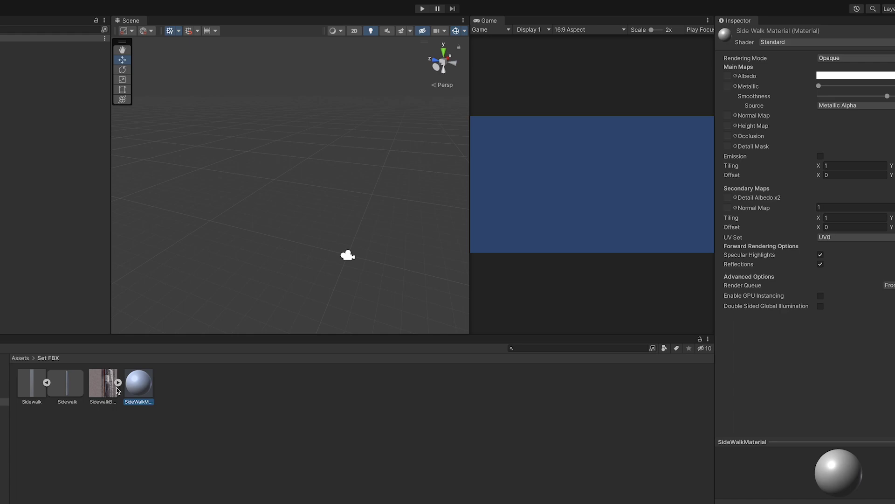
drag(105, 389, 727, 84)
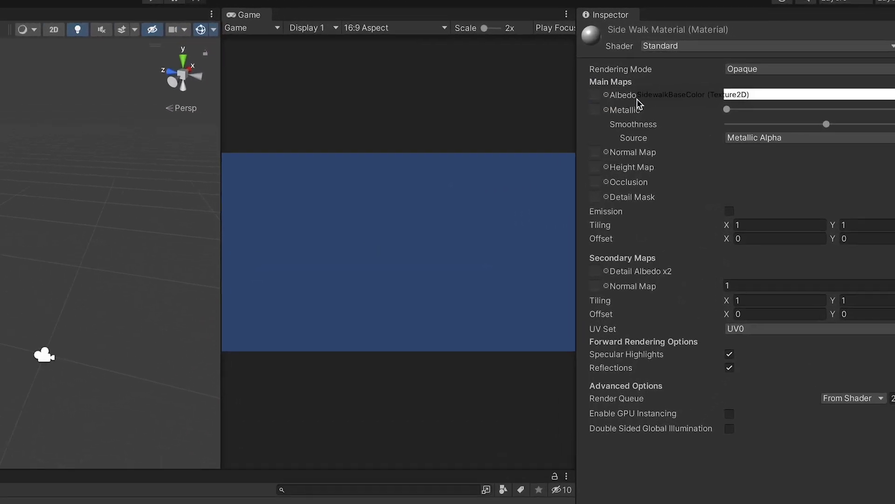
drag(561, 107, 522, 110)
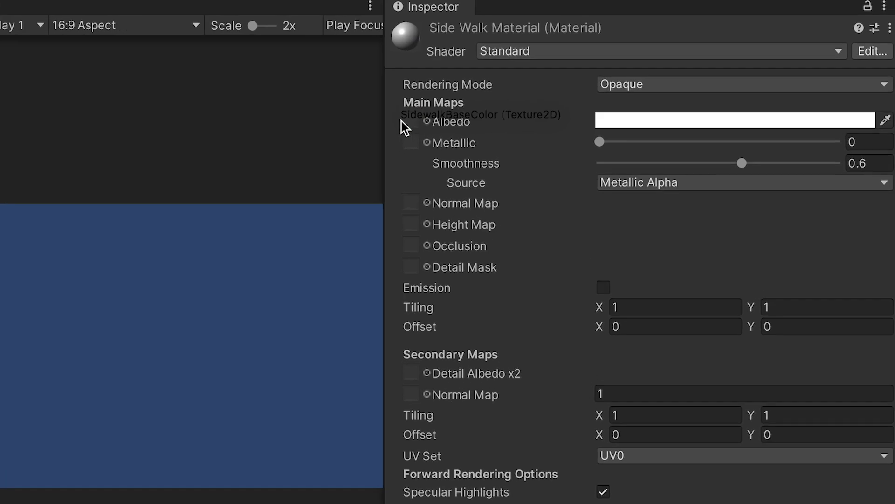
drag(401, 120, 412, 122)
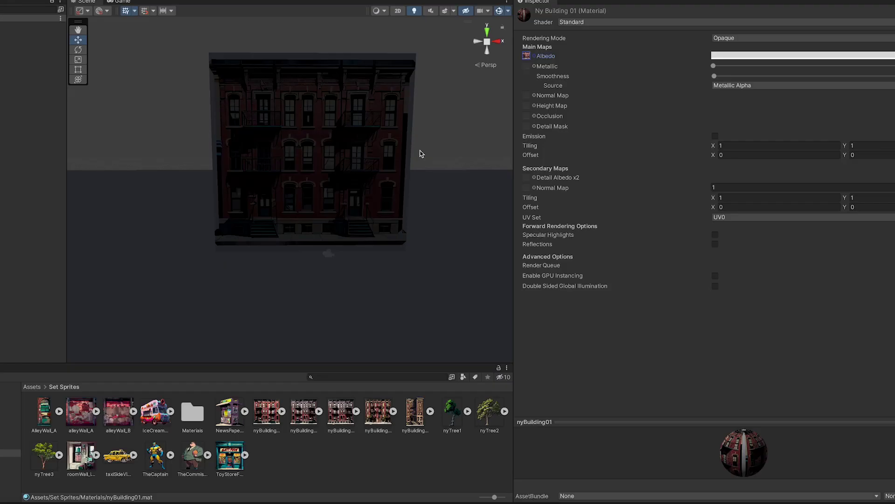
Set the nyBuilding01 material to Cutout, adjust smoothness, and disable specular highlights and reflections
click(420, 154)
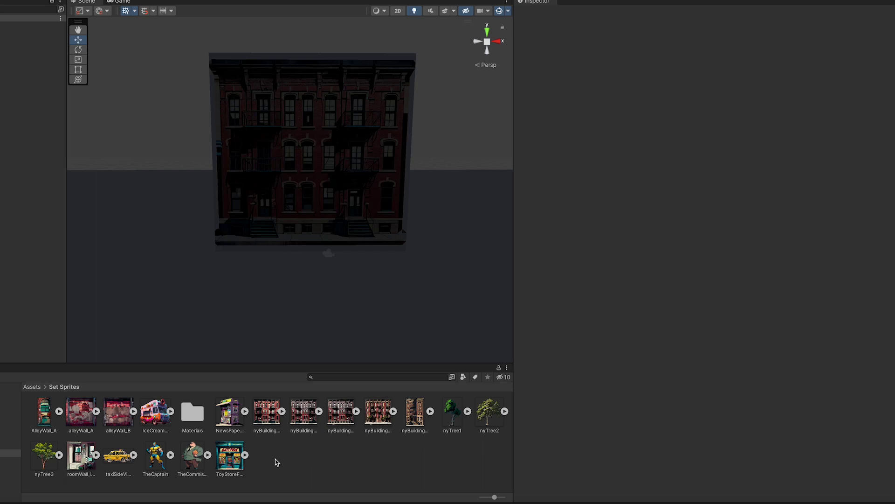
double_click(189, 415)
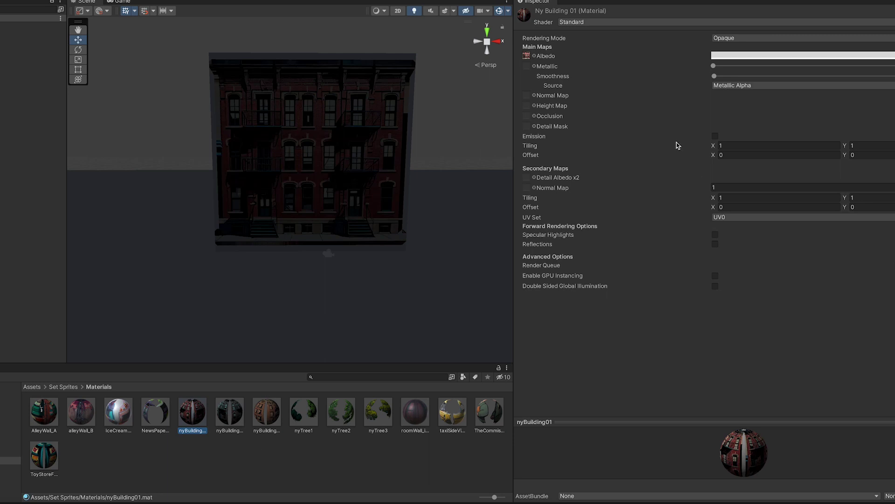
click(726, 41)
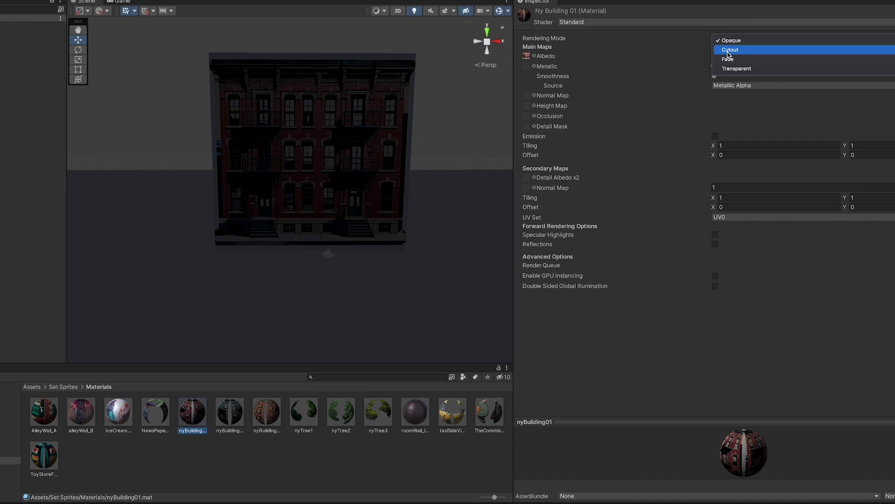
click(728, 50)
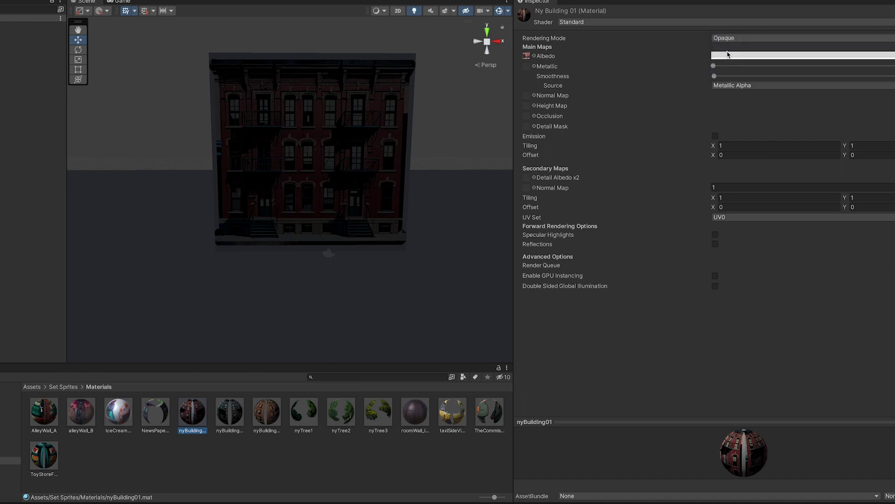
drag(714, 86, 766, 86)
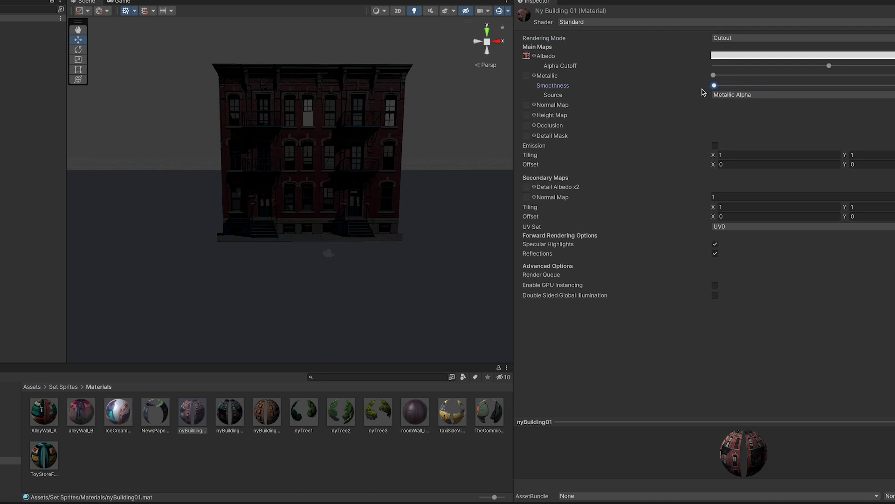
click(715, 244)
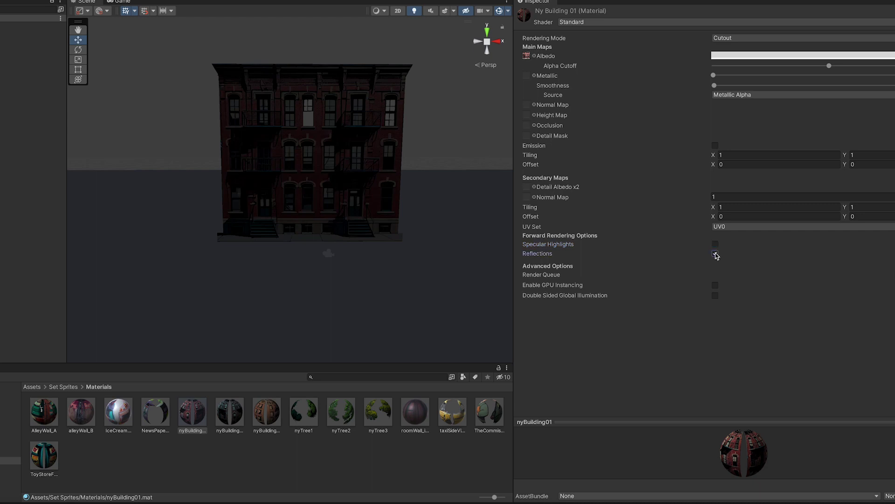
click(715, 254)
click(70, 387)
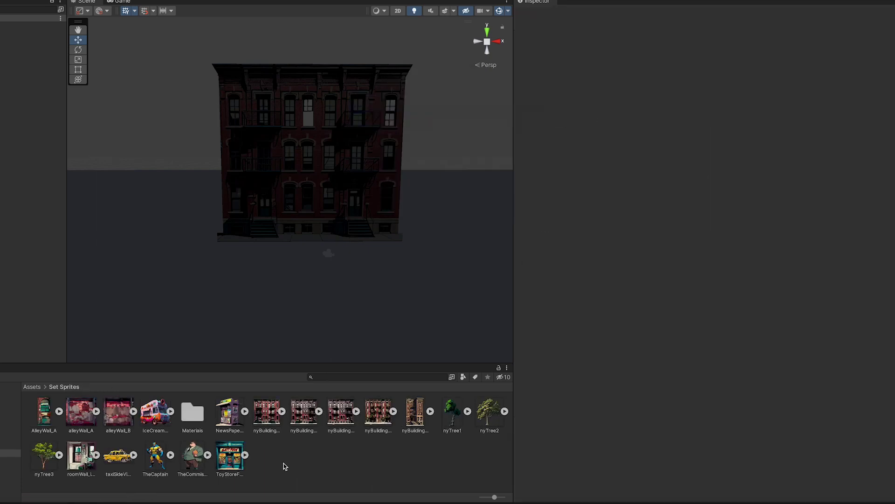
Set nyBuilding01's import Compression to None and Filter Mode to Point (no filter)
click(274, 410)
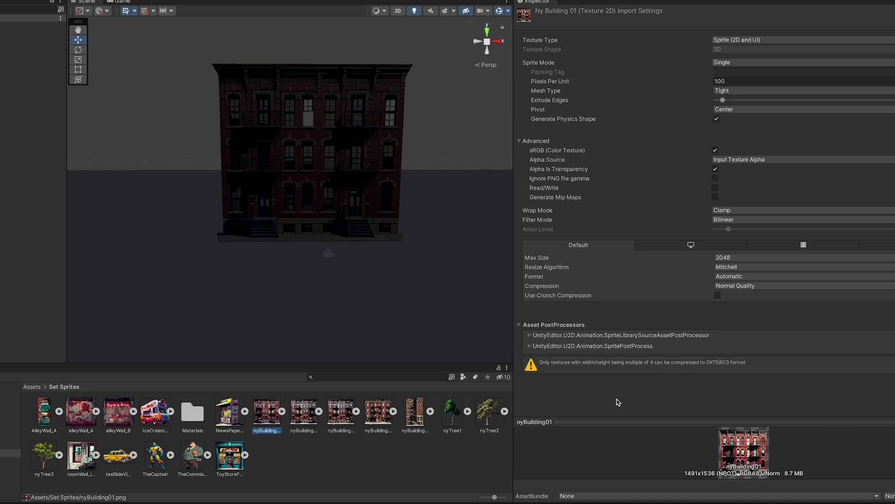
click(733, 286)
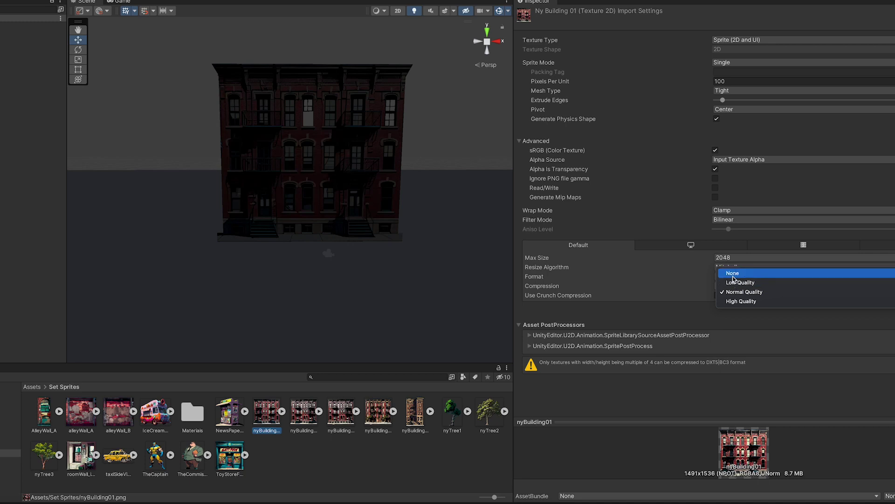
click(732, 276)
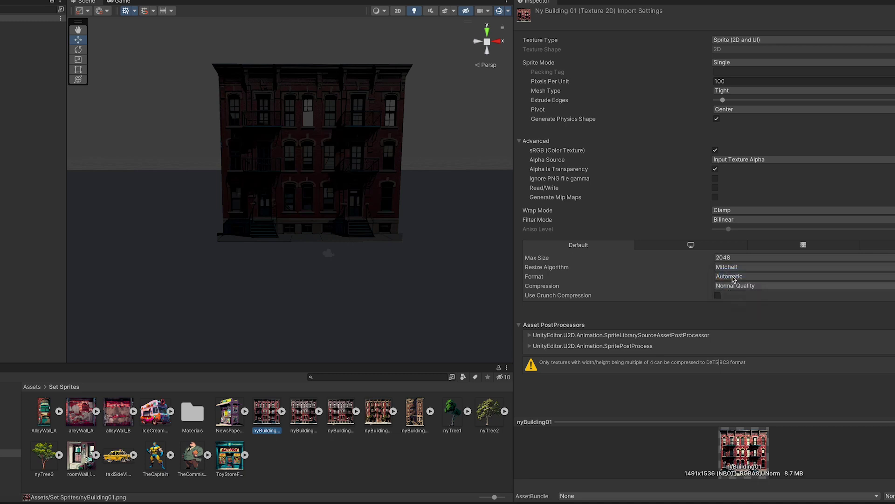
click(730, 220)
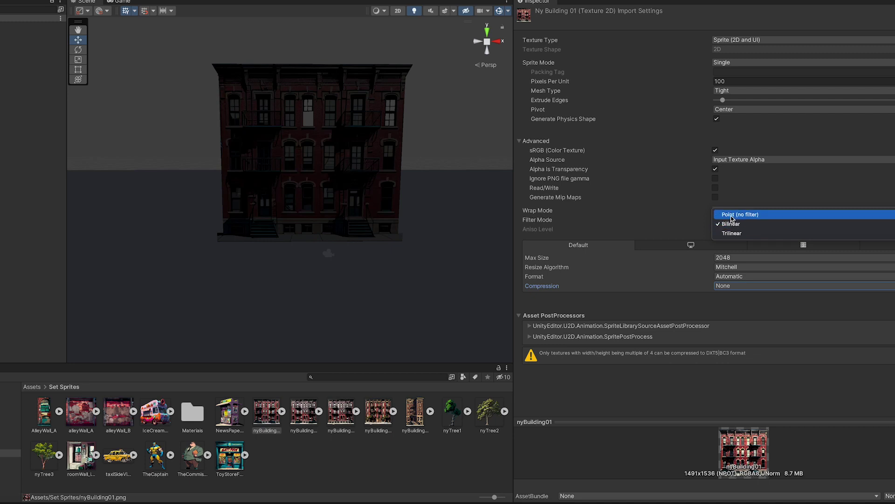
click(731, 215)
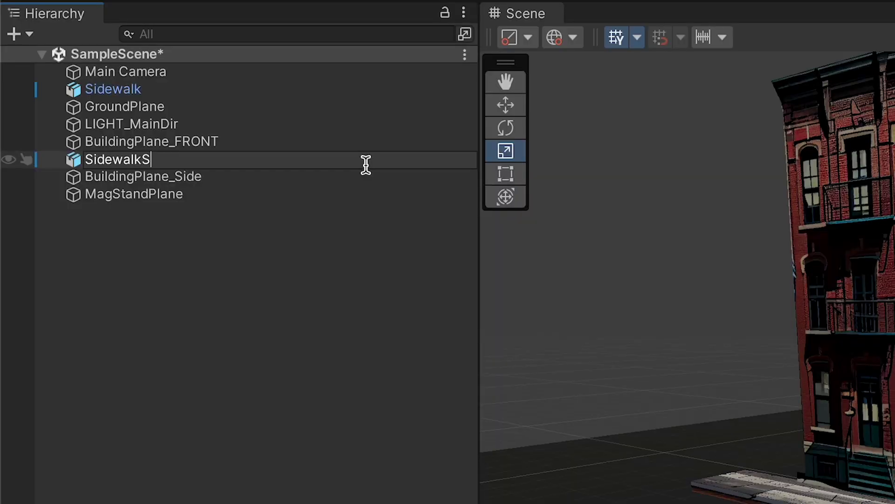
Name the sidewalks SidewalkSide and SidewalkFront, and place SidewalkSide right under SidewalkFront
key(Return)
click(120, 88)
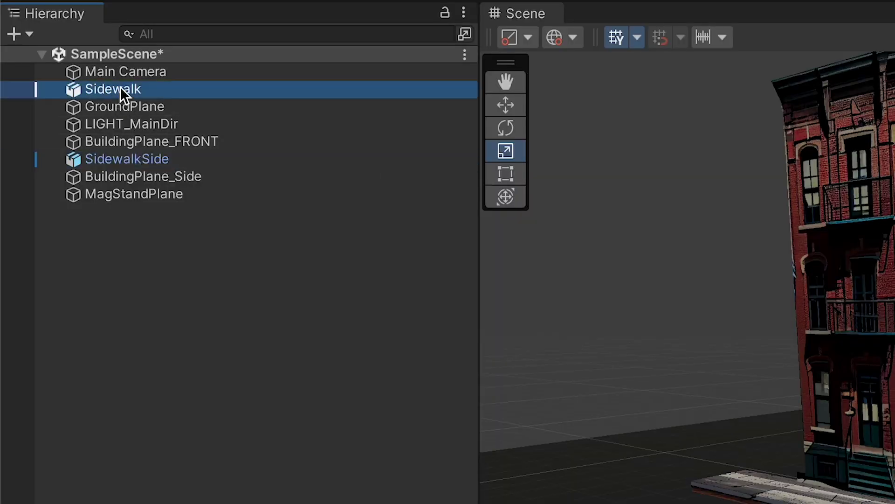
key(F2)
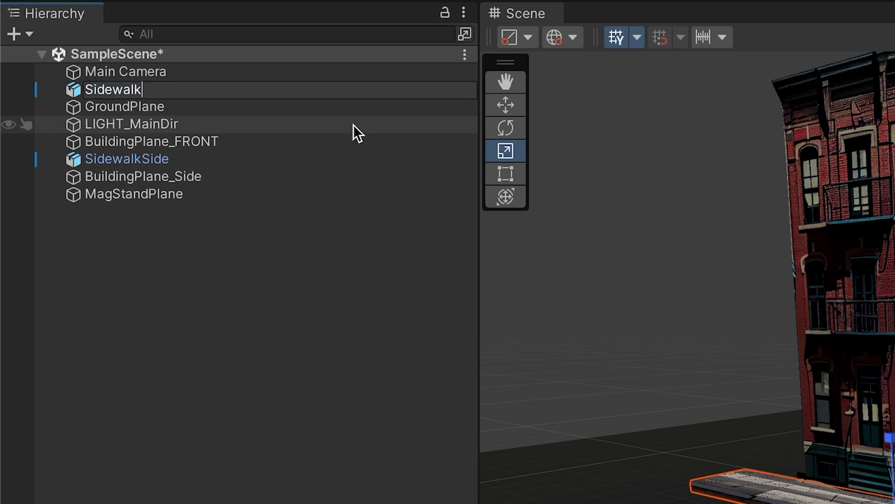
text(Front)
key(Return)
click(134, 224)
drag(147, 161, 174, 96)
click(182, 225)
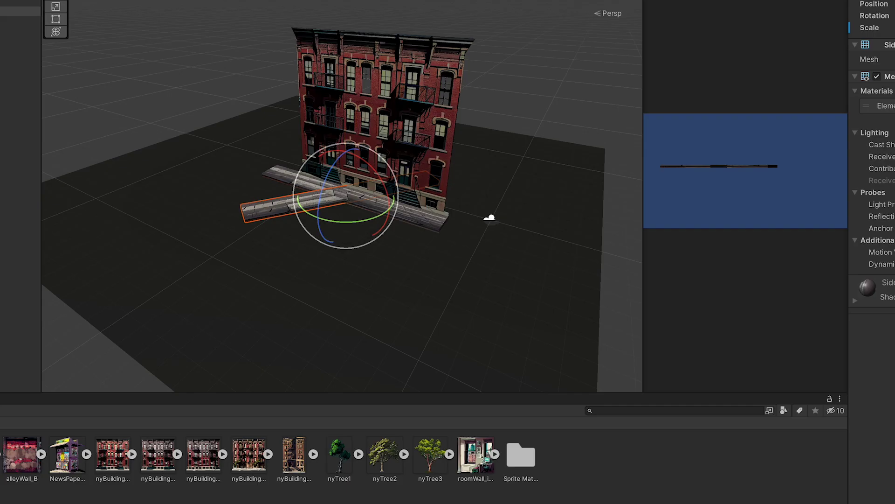
Turn a sidewalk piece 90° and move it along the building's right side
drag(347, 221, 317, 242)
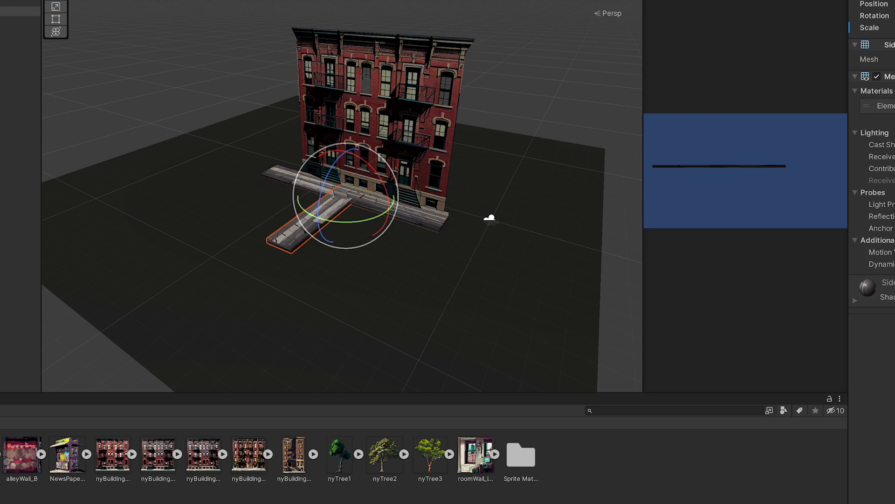
key(w)
drag(346, 196, 488, 187)
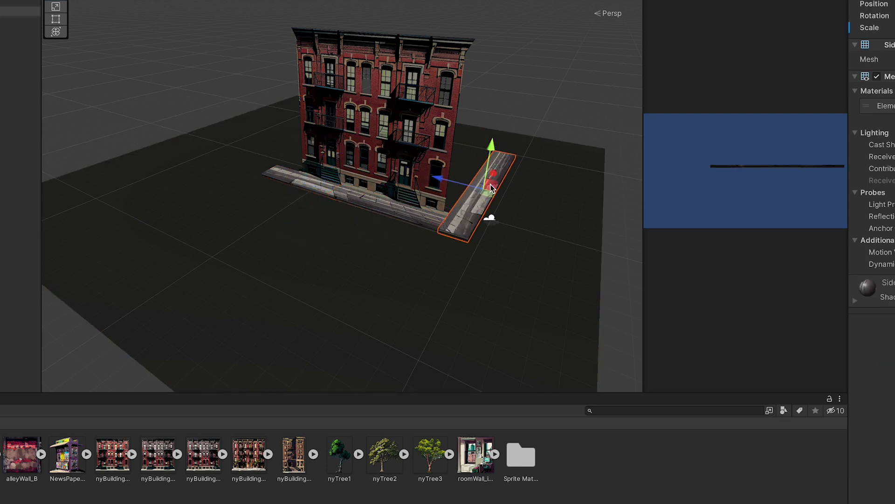
Duplicate the building facade plane, slide the copy to the right side, and give it the second nyBuilding texture
click(372, 77)
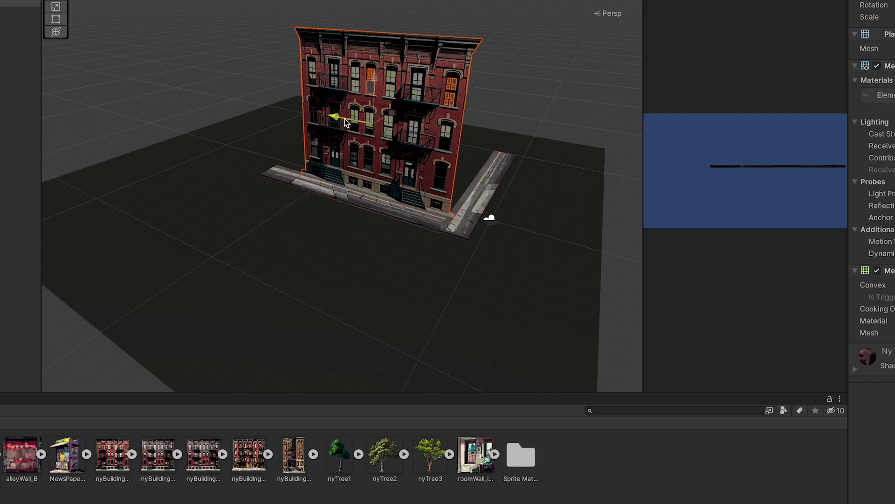
click(265, 296)
click(372, 77)
key(ctrl+d)
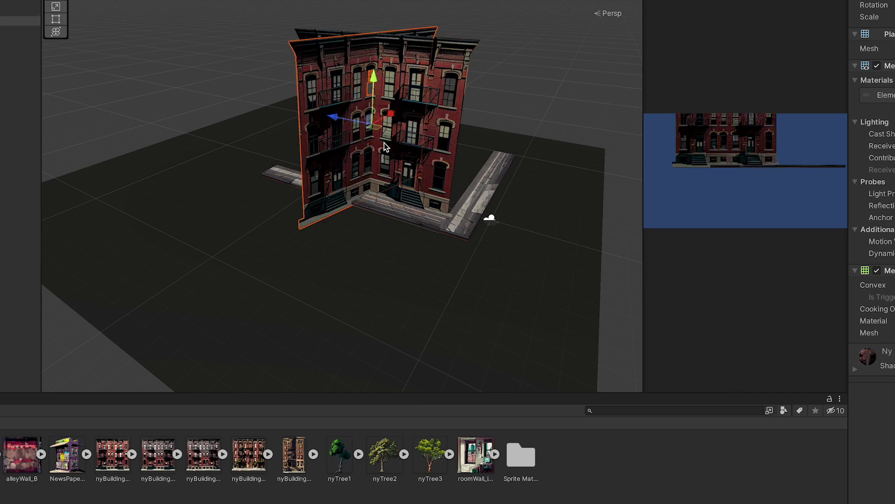
drag(353, 120, 463, 144)
click(161, 455)
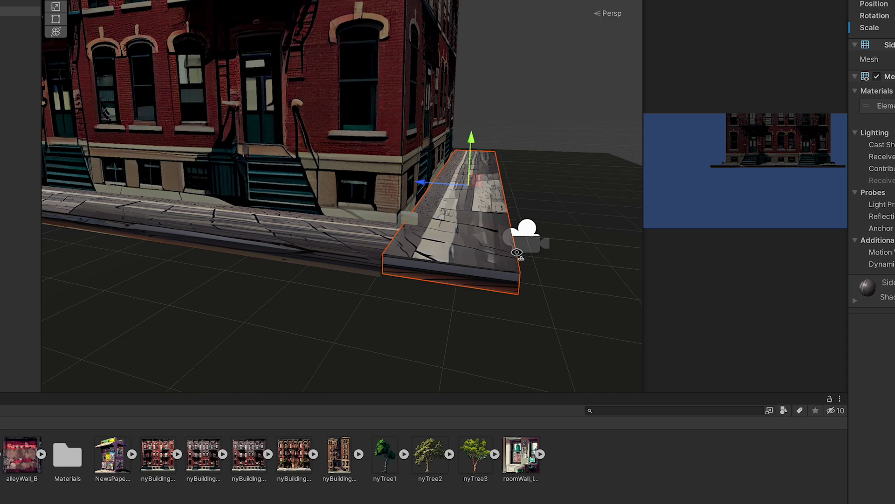
alt+drag(516, 252, 420, 224)
click(375, 209)
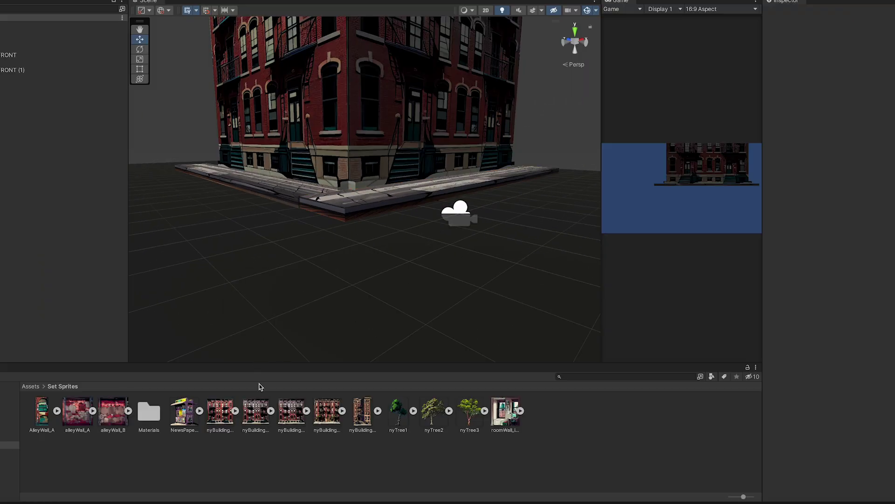
Duplicate the building plane, name the copy MagStandPlane and assign it the NewsPaperStand_A material
click(420, 117)
key(ctrl+d)
drag(438, 121, 466, 119)
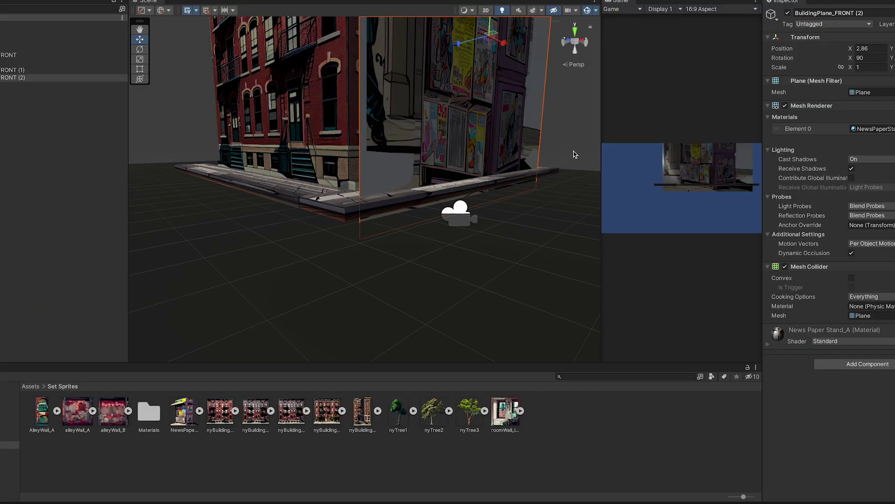
click(798, 13)
text(Maga)
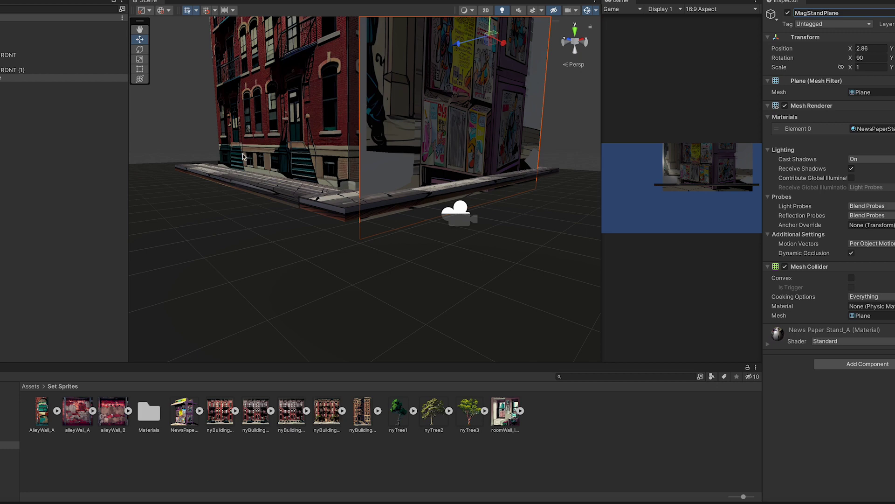
click(242, 157)
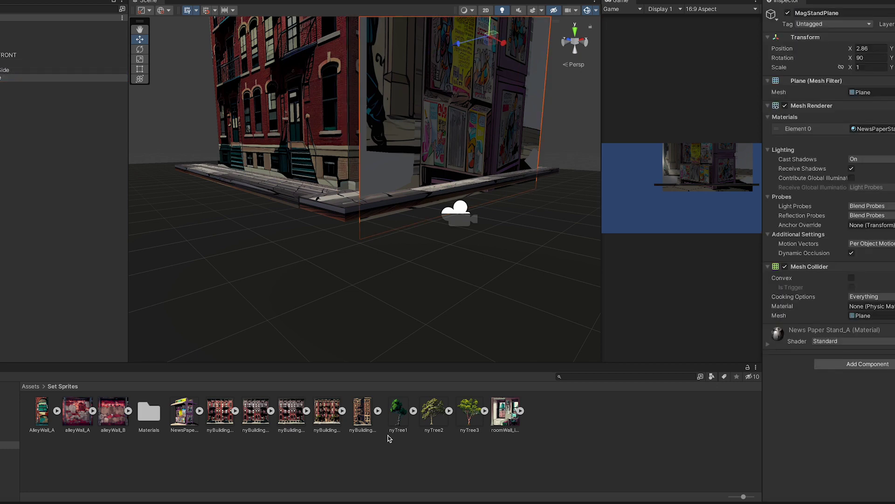
double_click(149, 410)
click(41, 411)
Slide the newsstand left to the building corner and scale it down
click(28, 78)
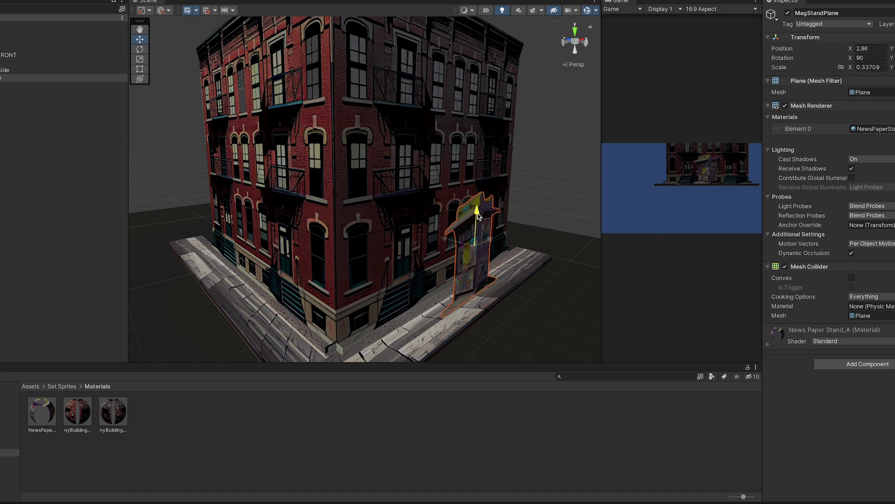
drag(477, 216, 413, 245)
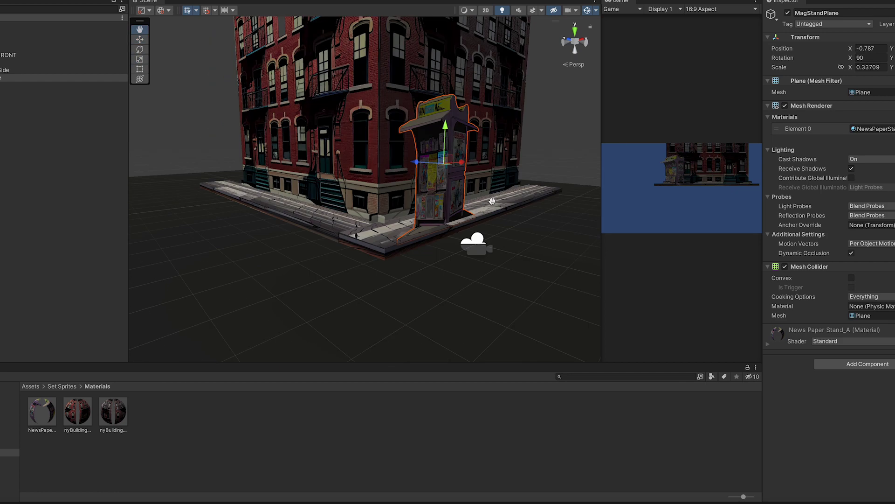
drag(464, 166, 485, 200)
click(470, 202)
key(e)
key(r)
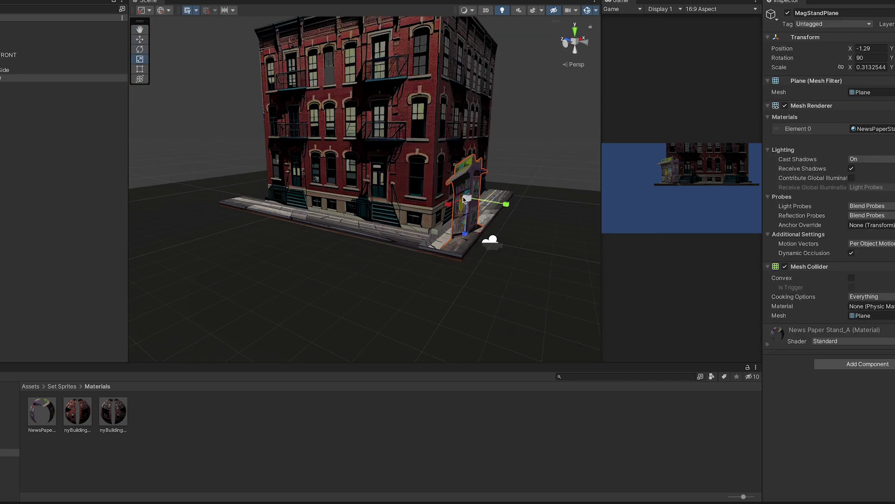
click(494, 209)
click(56, 31)
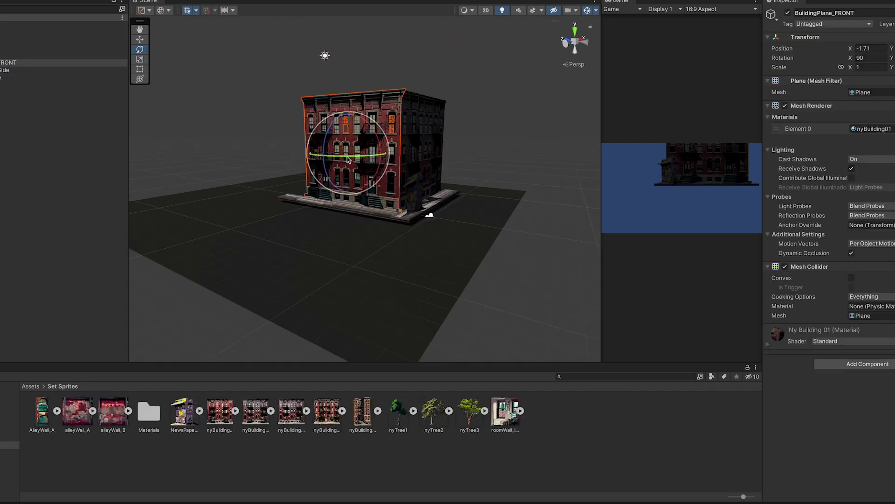
Duplicate BuildingPlane_FRONT, slide the copy left and apply a different building material to it
key(ctrl+d)
key(w)
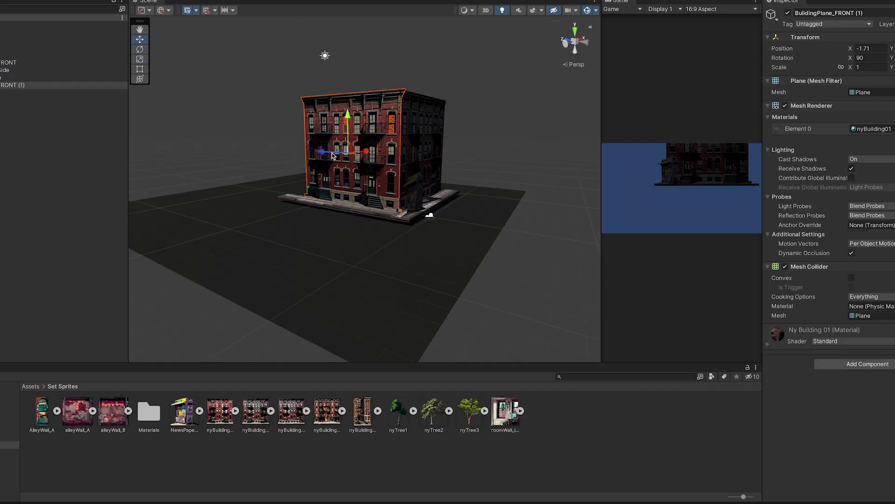
drag(333, 155, 242, 156)
drag(362, 411, 252, 154)
double_click(149, 412)
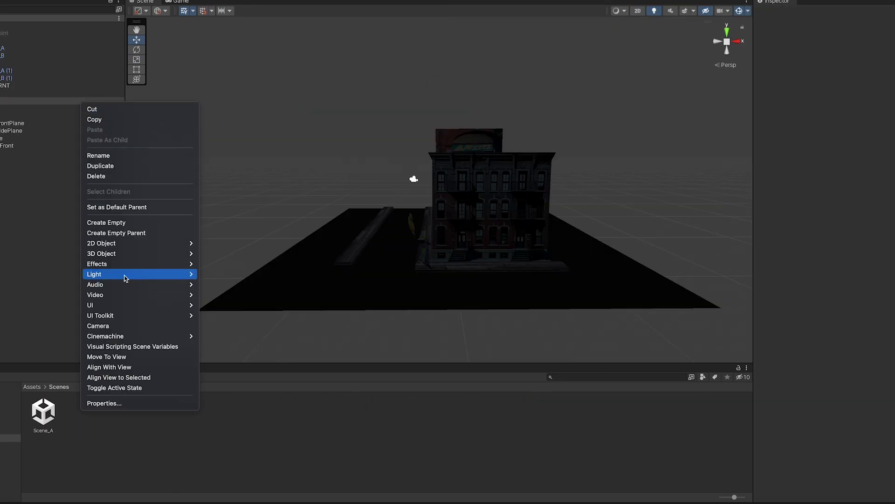
mouse_move(126, 278)
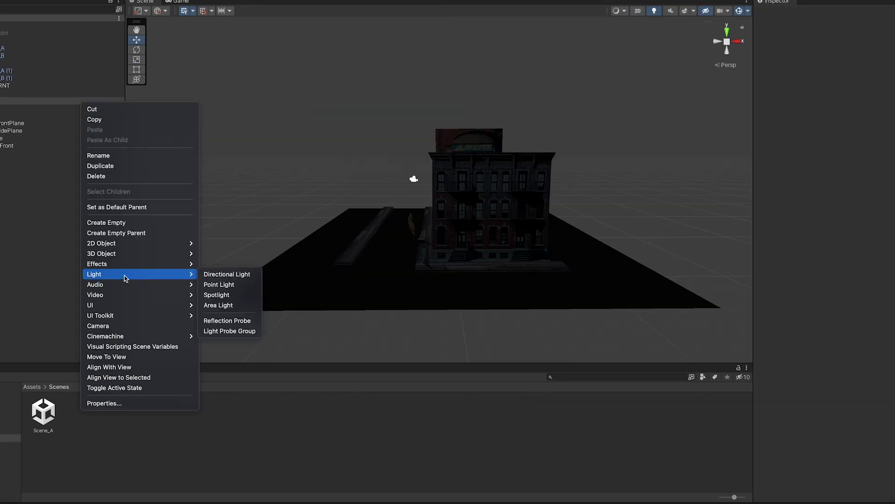
Add a directional light, tilt it down onto the set and set Hard Shadows
click(217, 275)
key(e)
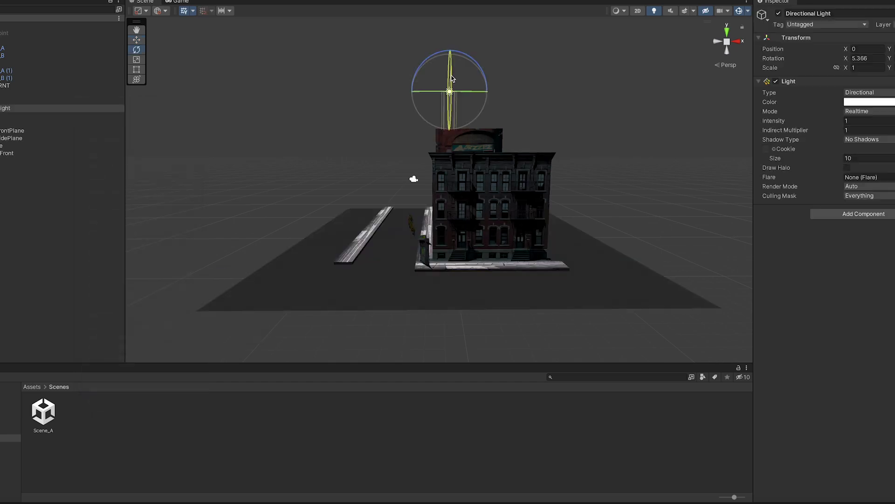
drag(450, 91, 452, 108)
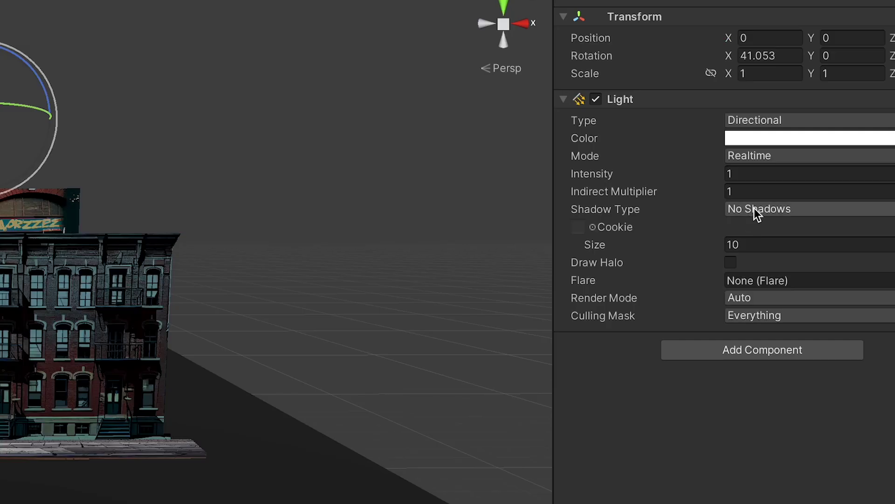
click(859, 141)
click(859, 152)
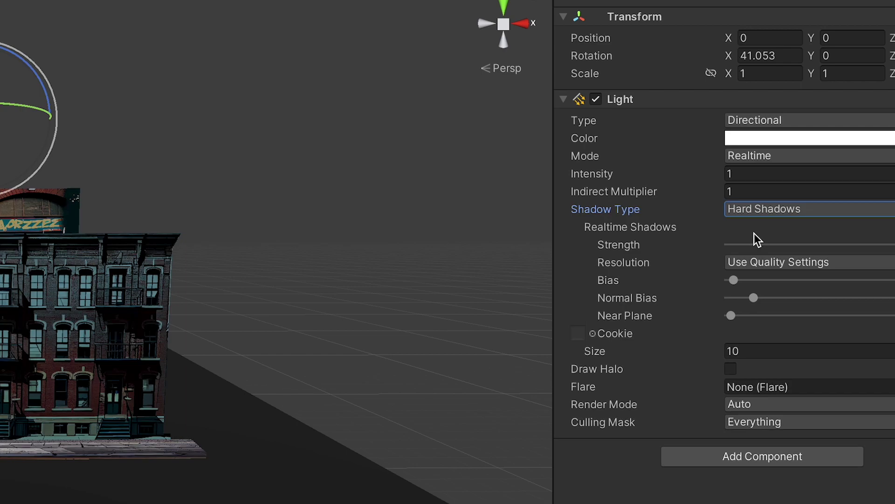
Swing the light around the building to change the shadow direction, checking from several angles
drag(14, 110, 0, 94)
drag(406, 103, 339, 113)
mouse_move(405, 96)
mouse_down()
mouse_move(408, 110)
mouse_move(391, 104)
mouse_up()
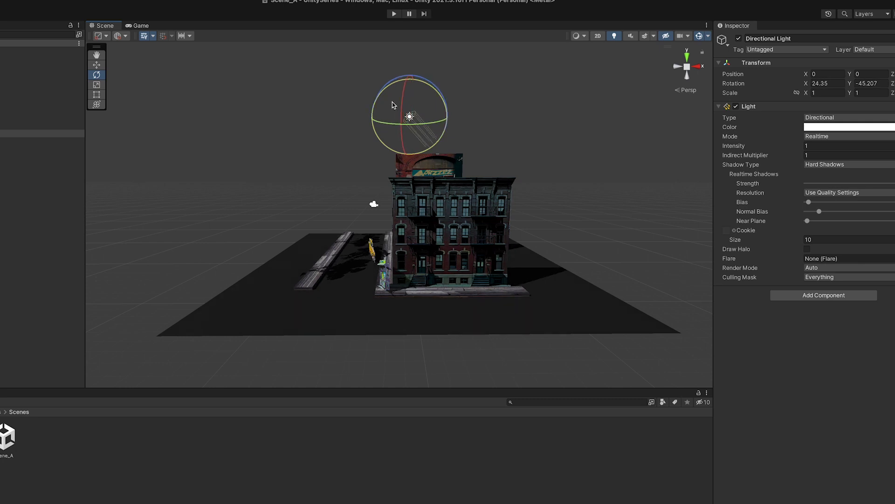
alt+drag(351, 195, 435, 308)
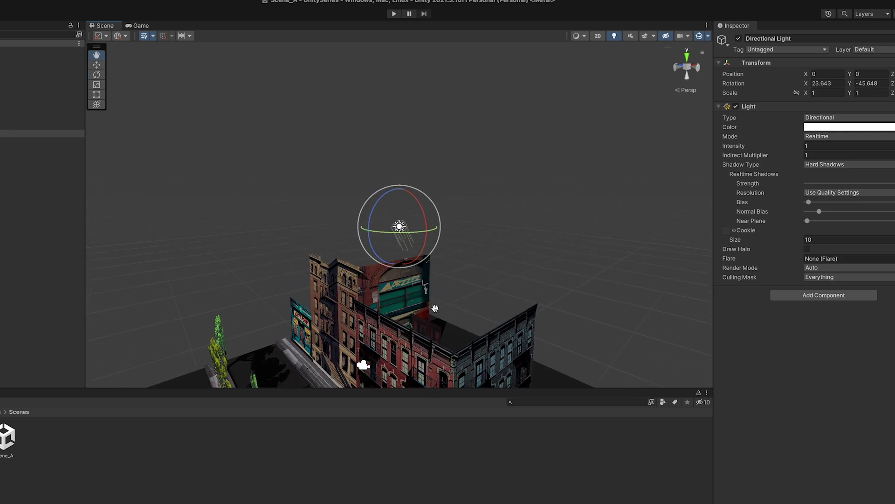
middle_drag(435, 309, 491, 174)
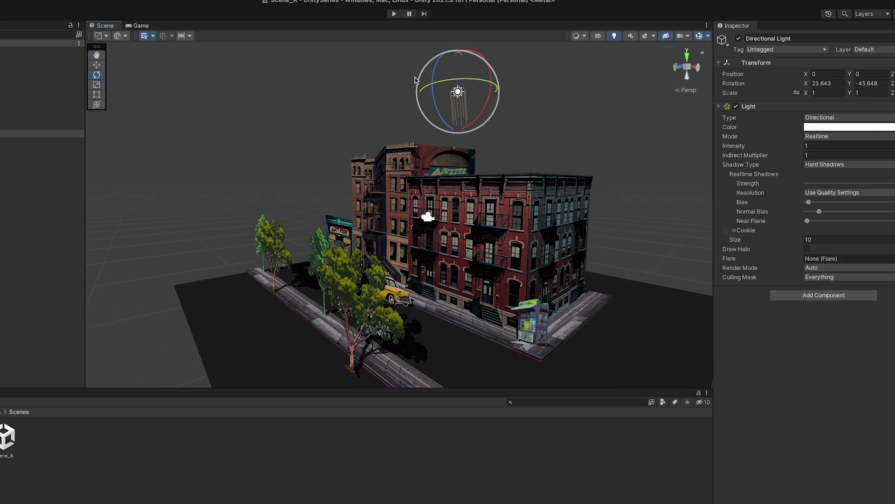
Fine-tune the sunlight angle and shift its colour from orange to pinkish red, then blue
key(e)
drag(436, 77, 443, 112)
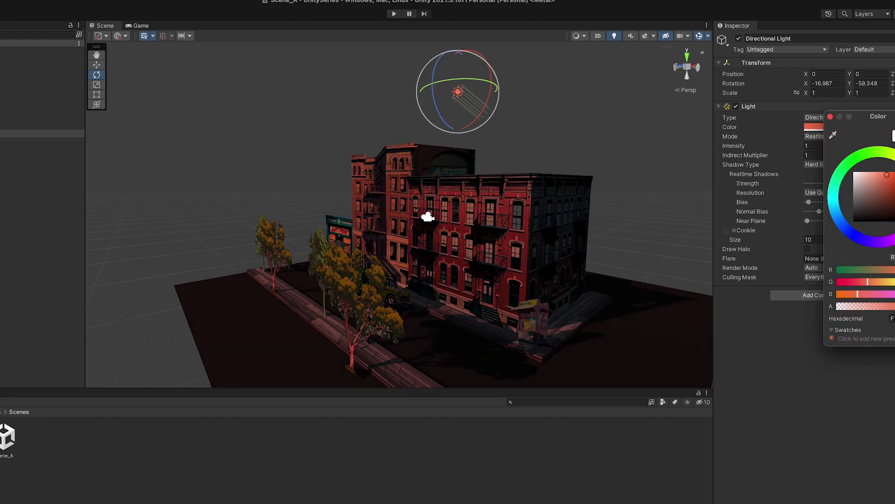
drag(867, 282, 884, 281)
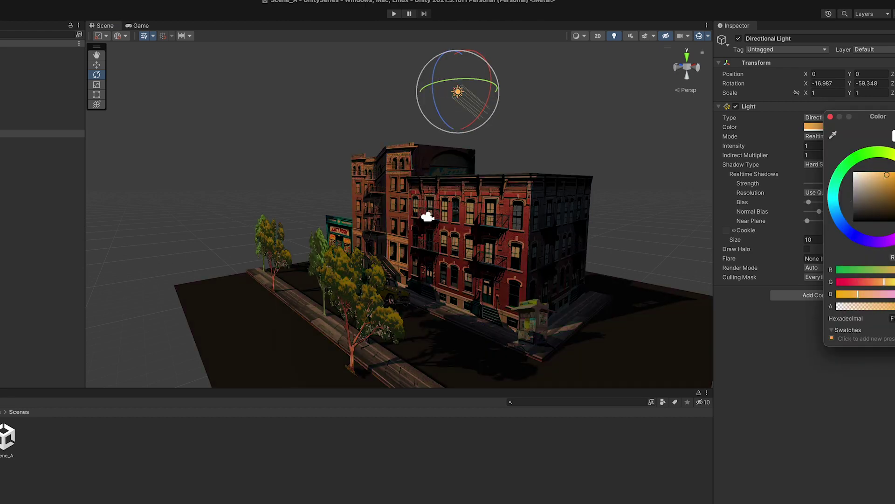
drag(893, 163, 894, 205)
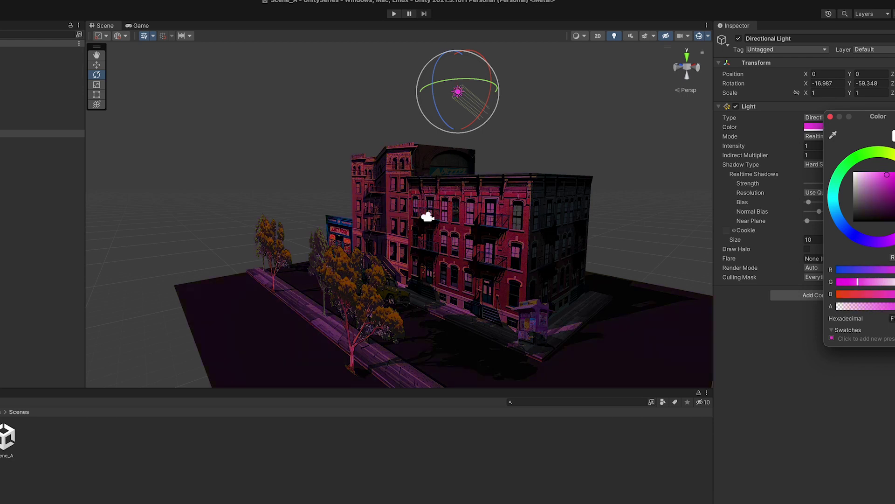
drag(876, 244, 858, 225)
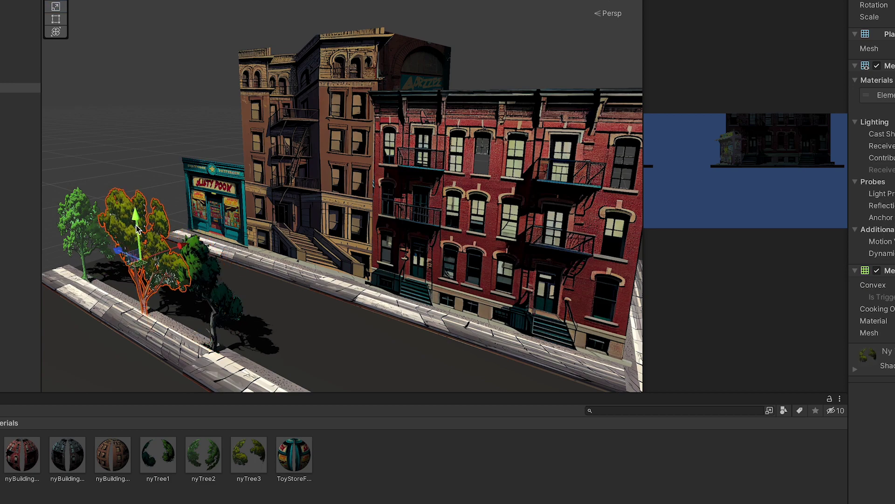
Scale the leftmost tree, then duplicate BuildingPlane_Side (1) into BuildingPlane_Side (4) to move and rotate
key(r)
click(87, 288)
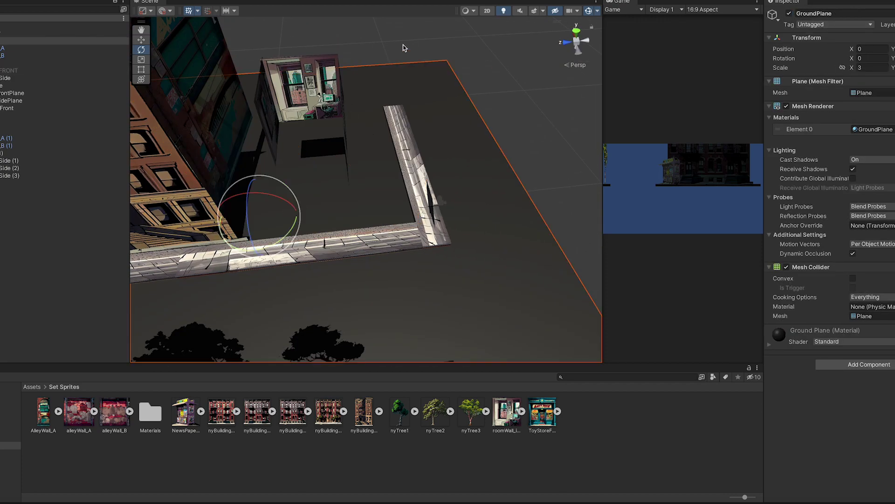
click(426, 68)
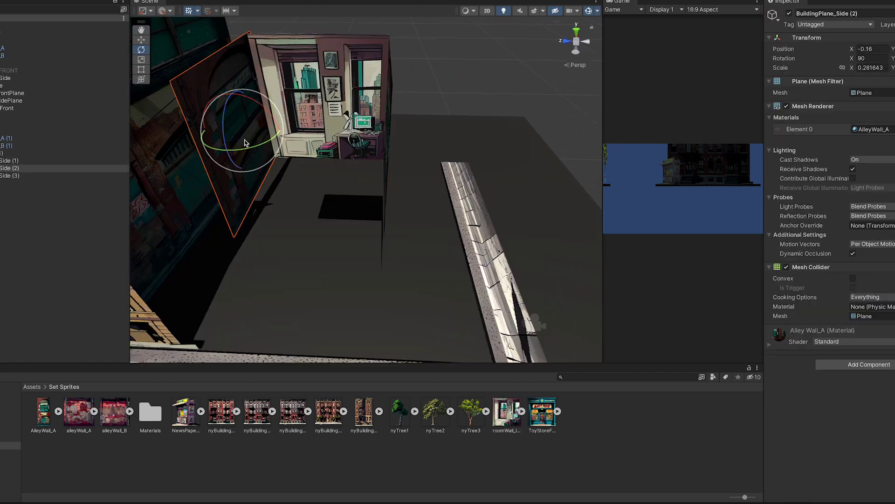
key(ctrl+d)
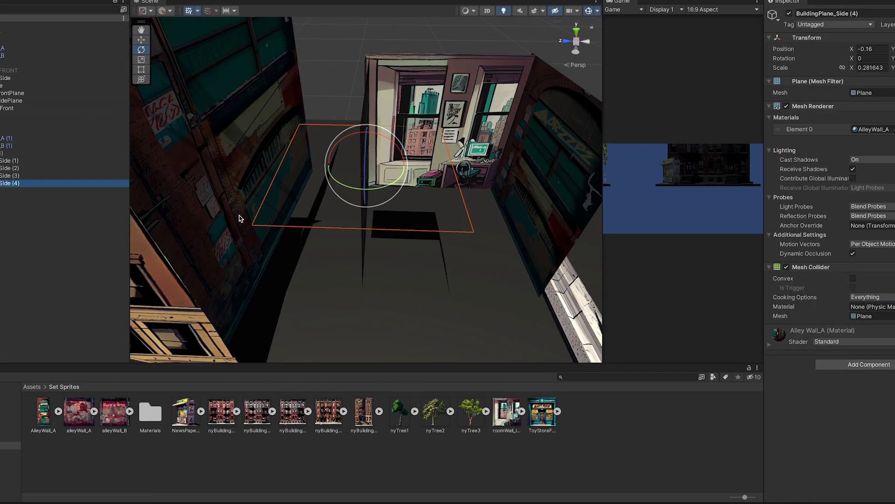
key(w)
key(e)
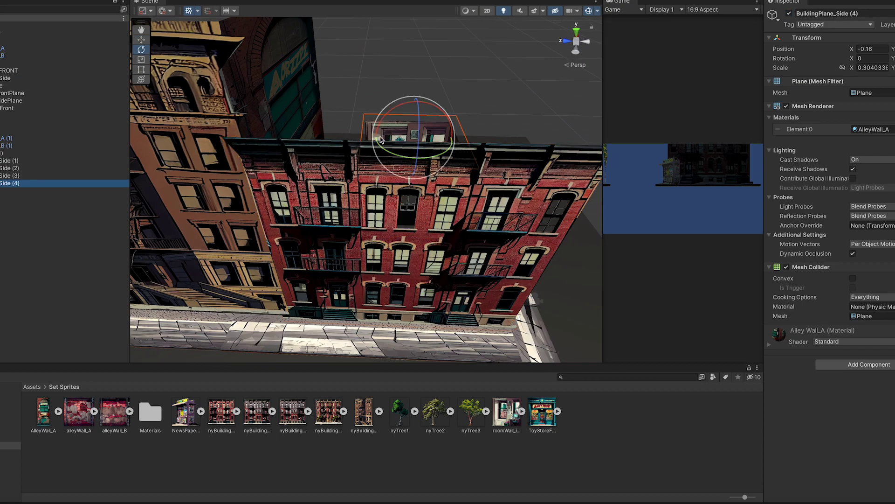
Make the small light behind the window a point light with intensity 2.5
double_click(150, 412)
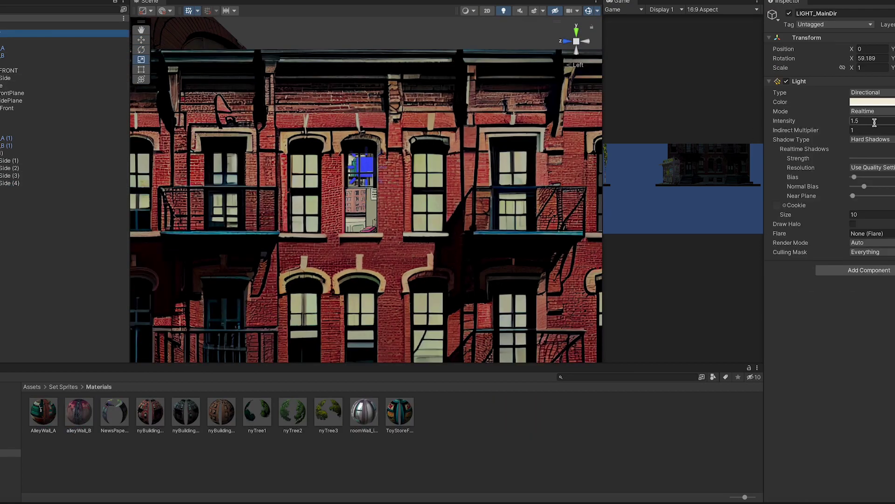
click(369, 179)
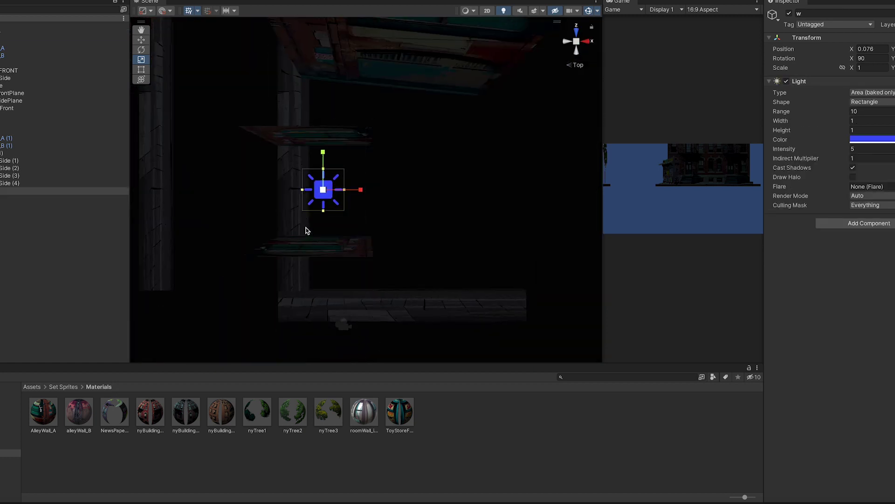
key(w)
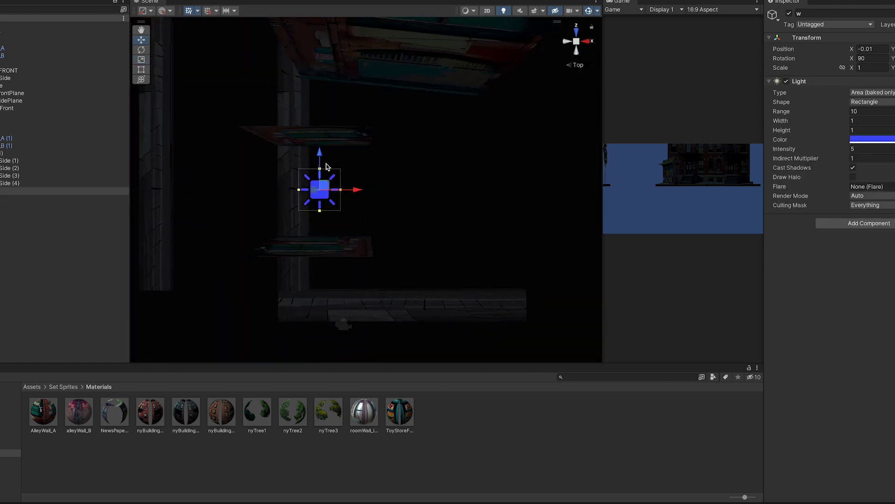
click(872, 92)
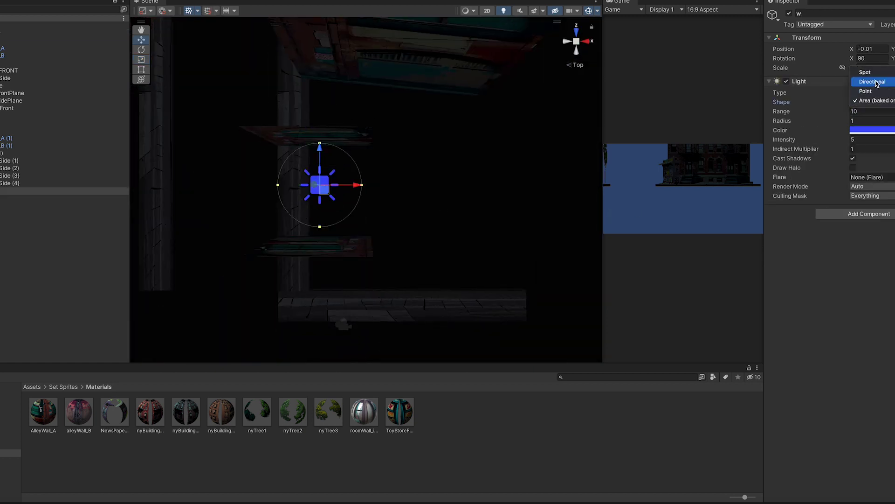
click(877, 91)
drag(328, 190, 324, 191)
click(867, 130)
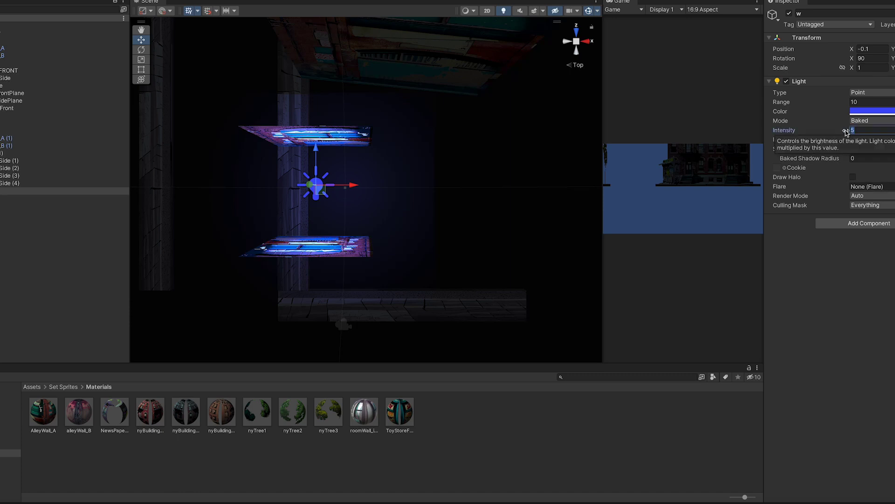
text(2)
text(.5)
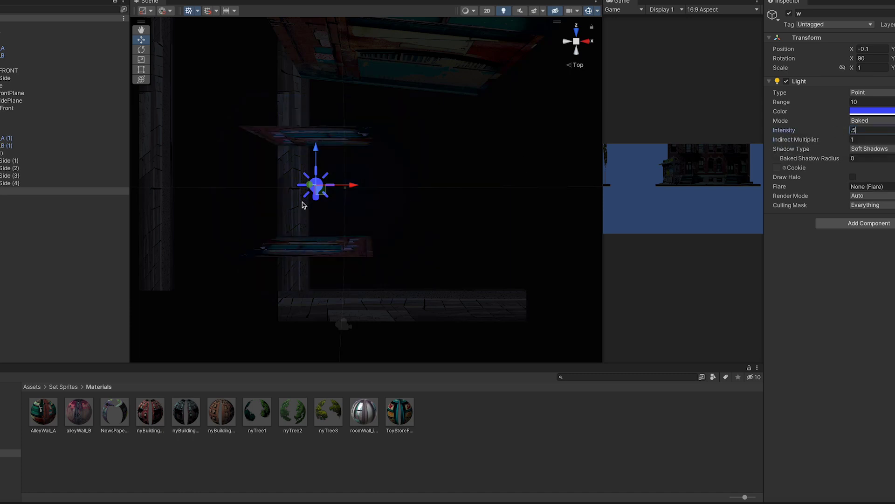
Tint the point light warm orange, raise it inside the window and lower intensity to 1.2
click(567, 41)
click(872, 111)
click(854, 139)
click(366, 114)
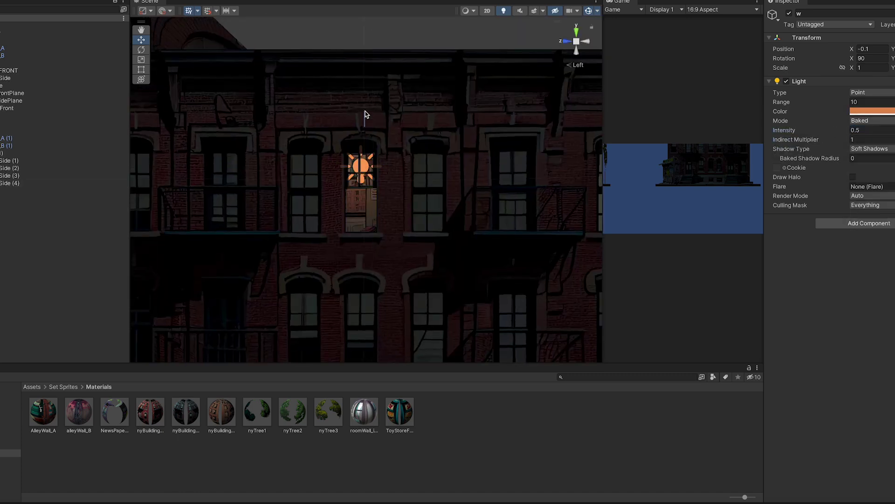
click(361, 166)
drag(359, 140, 358, 114)
click(868, 130)
text(1)
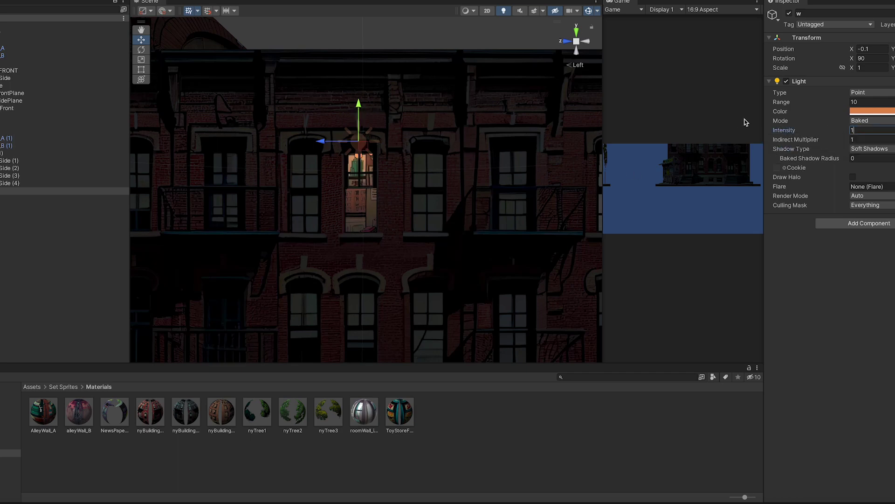
click(416, 59)
Rename the light RoomPointLight and move four selected objects within the hierarchy
click(7, 161)
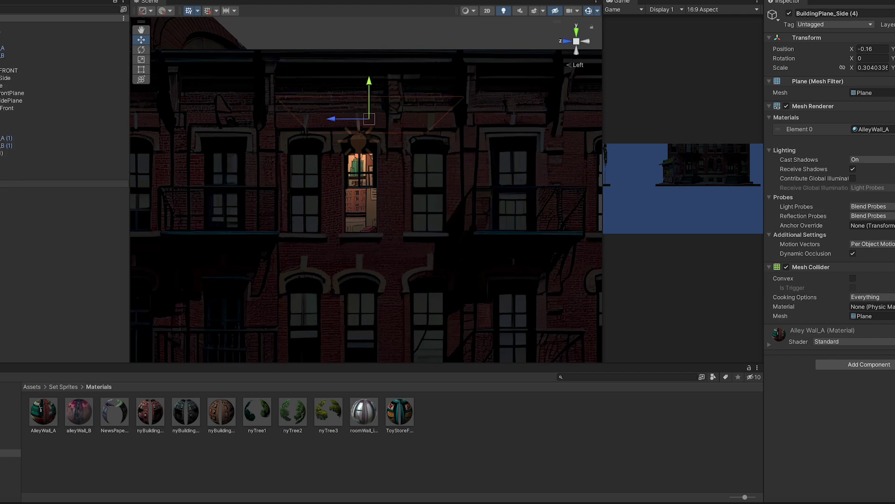
click(2, 191)
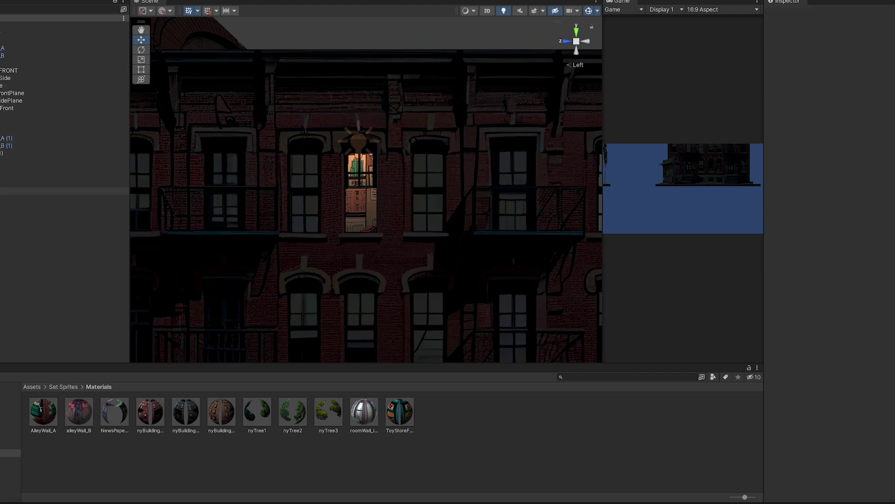
key(ctrl+z)
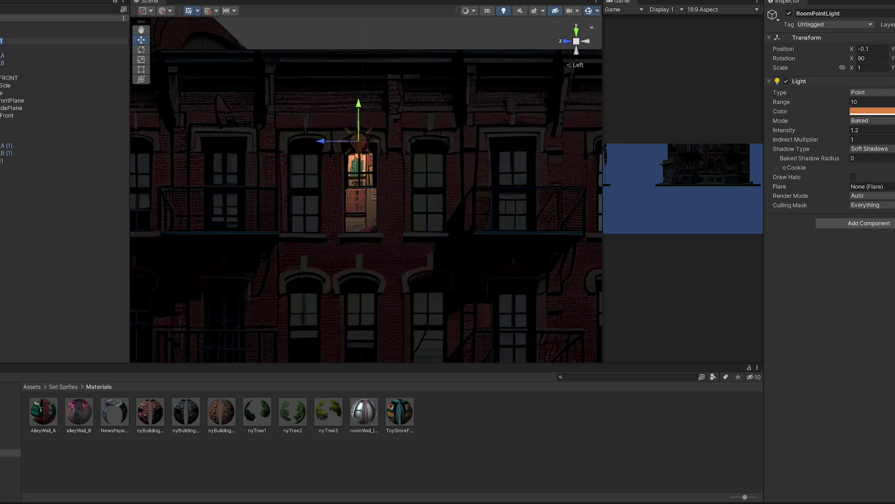
click(1, 160)
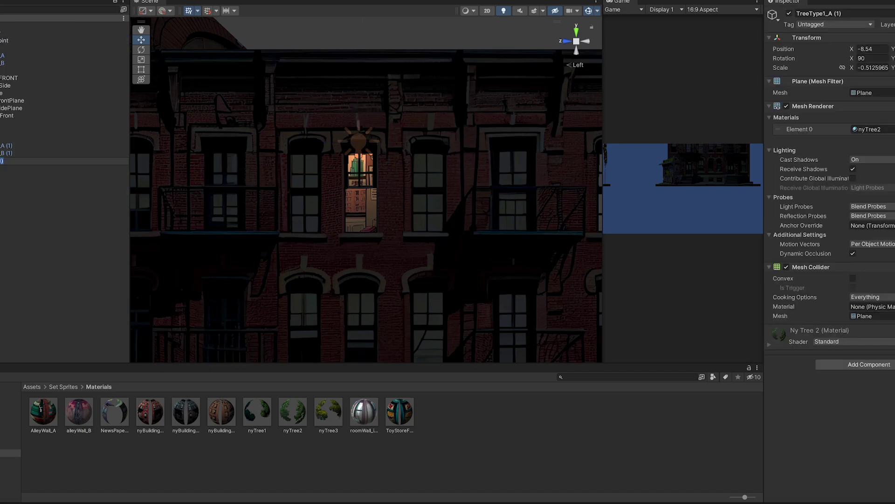
shift+click(3, 190)
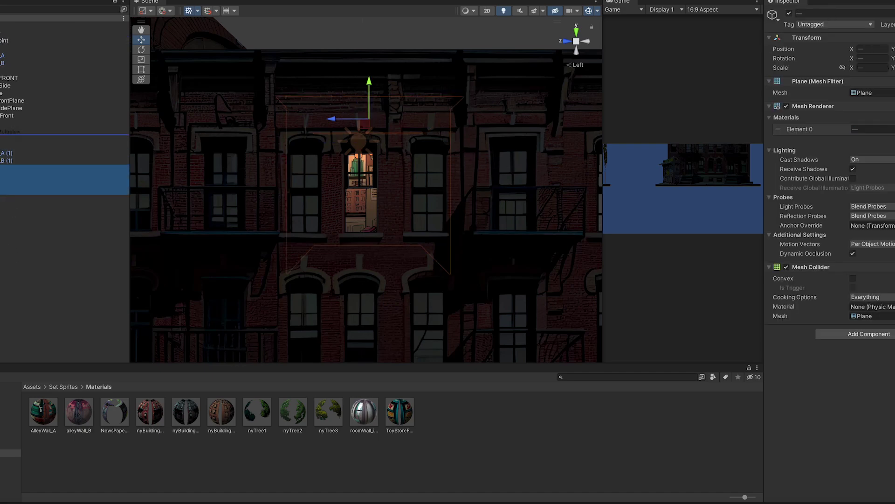
drag(3, 132, 2, 133)
Lower the Main Camera to street level, shift it left and angle it to frame the street
scroll(391, 290, down, 5)
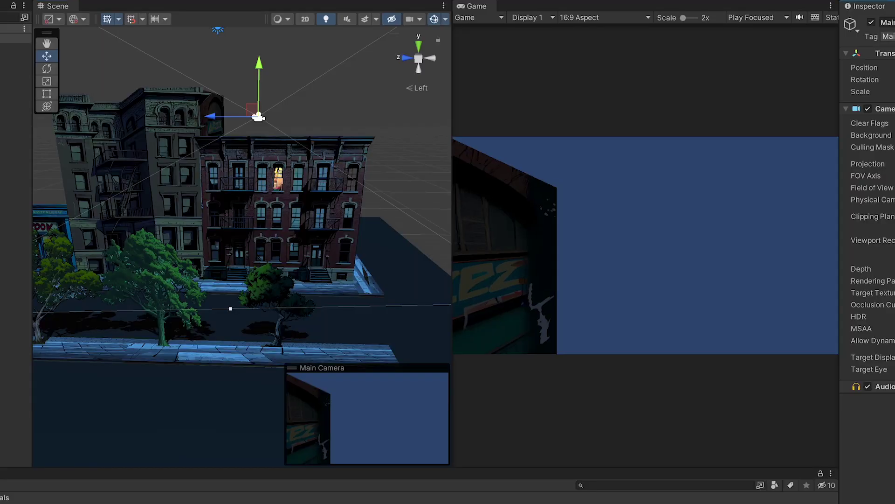
drag(256, 84, 249, 305)
drag(224, 340, 172, 339)
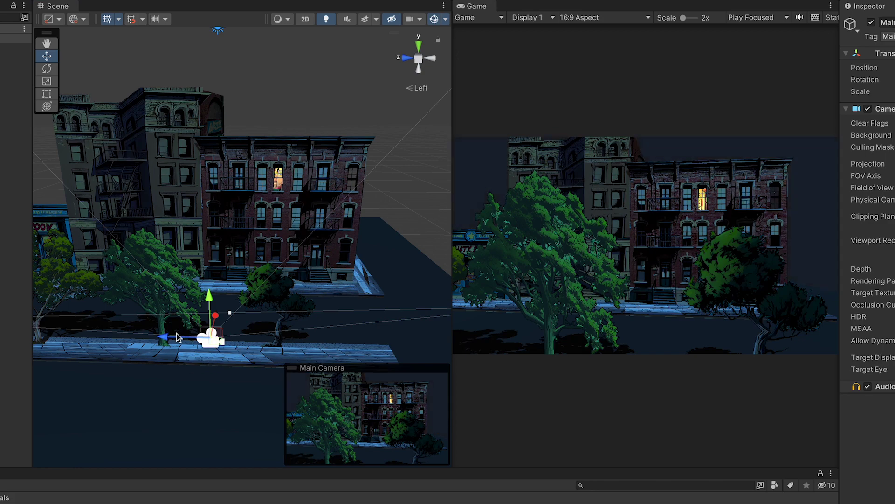
drag(179, 338, 107, 337)
key(e)
drag(166, 357, 168, 360)
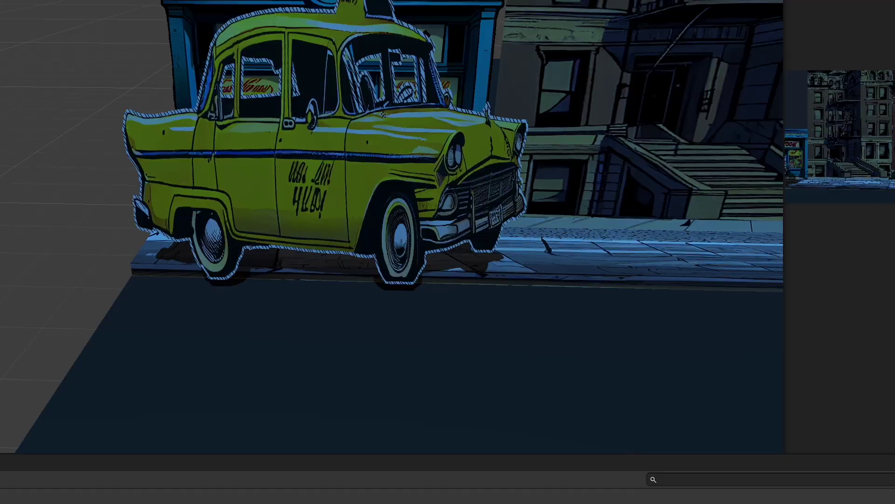
click(317, 137)
Move the man's character card behind the upper window
scroll(295, 265, down, 3)
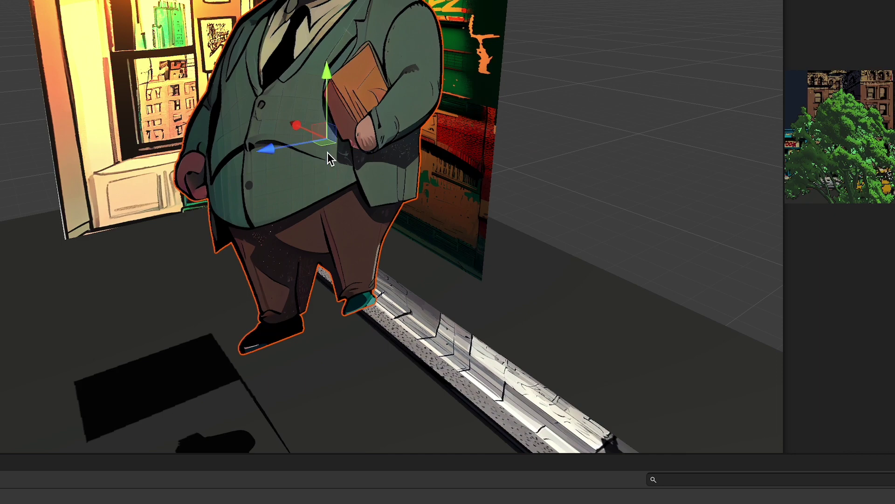
drag(327, 152, 200, 123)
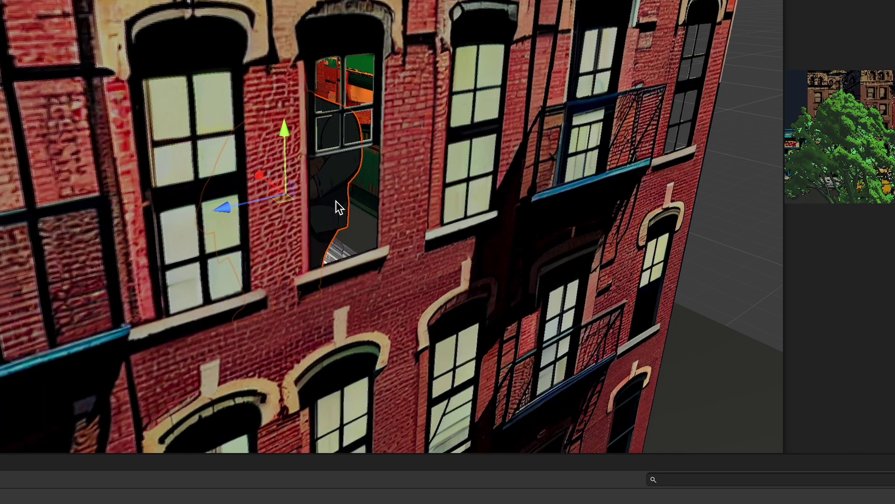
scroll(335, 201, up, 5)
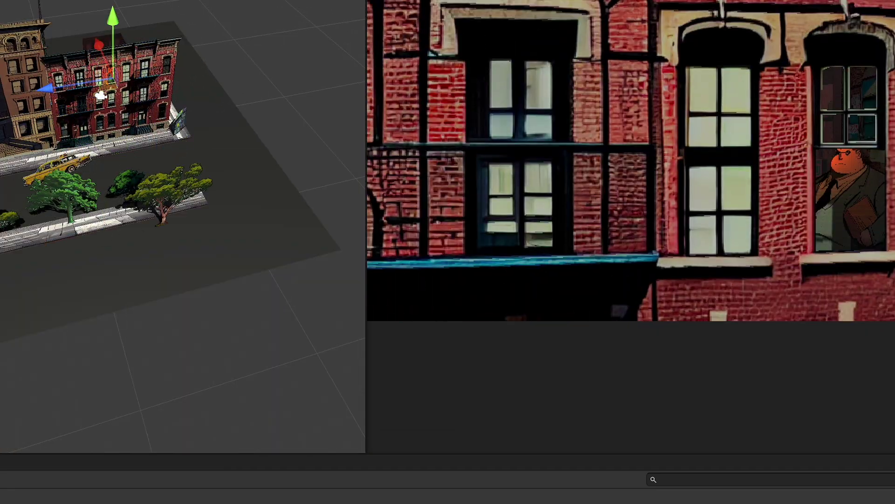
Frame the yellow taxi and reposition it along the street in front of the shop
click(47, 88)
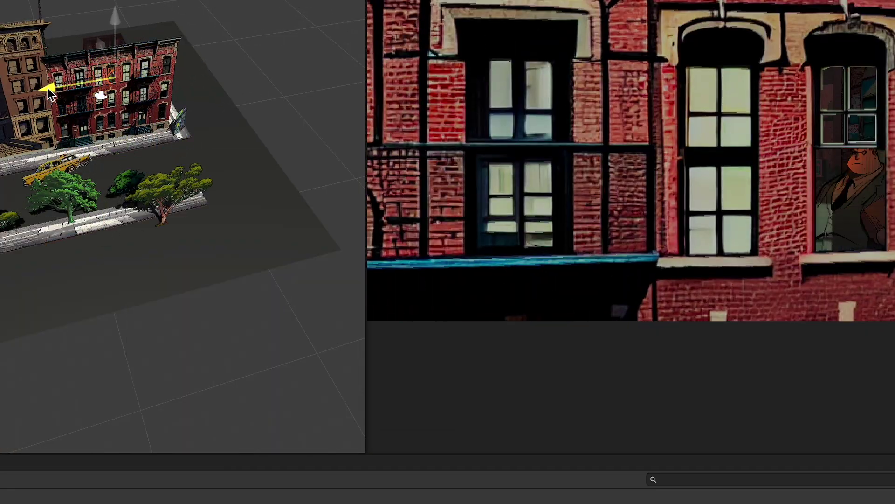
key(f)
drag(178, 108, 103, 99)
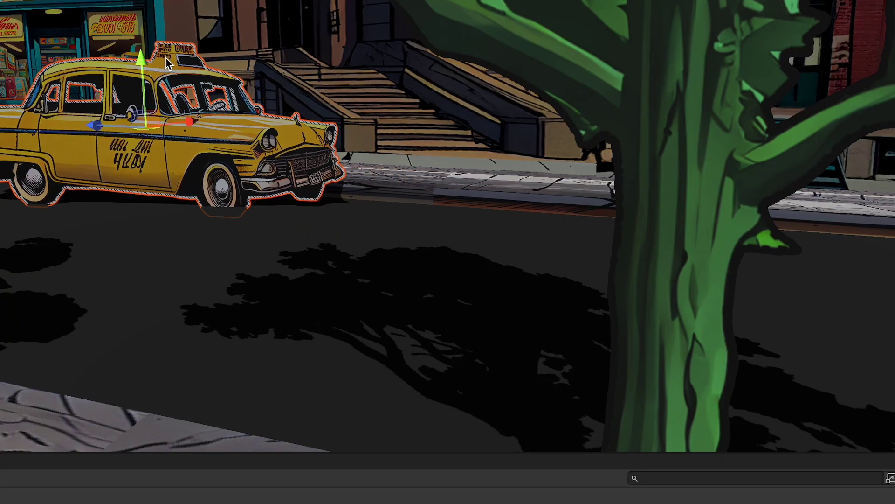
drag(143, 55, 142, 51)
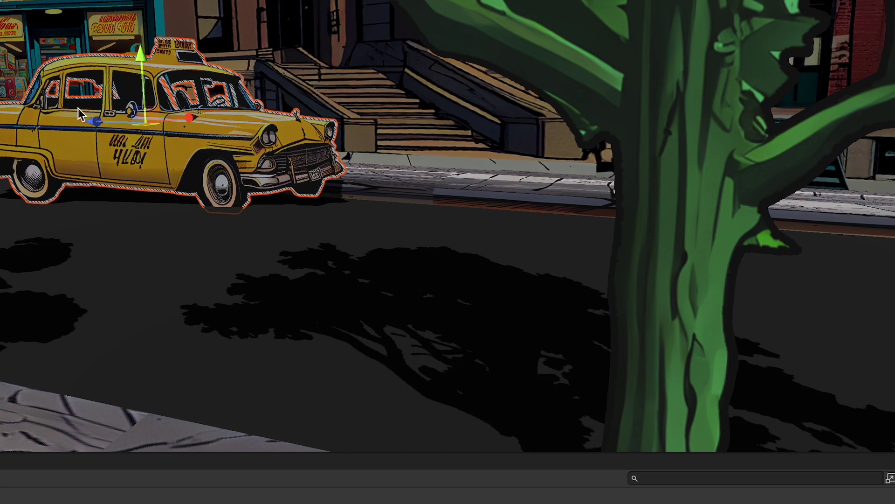
drag(92, 117, 340, 150)
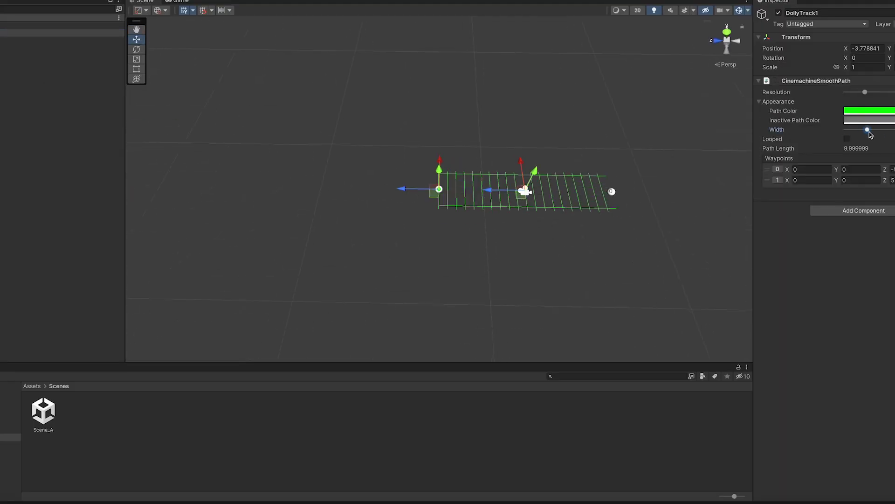
Add a Recorder Track from UnityEditor.Recorder.Timeline to CameraTimeline
right_click(200, 63)
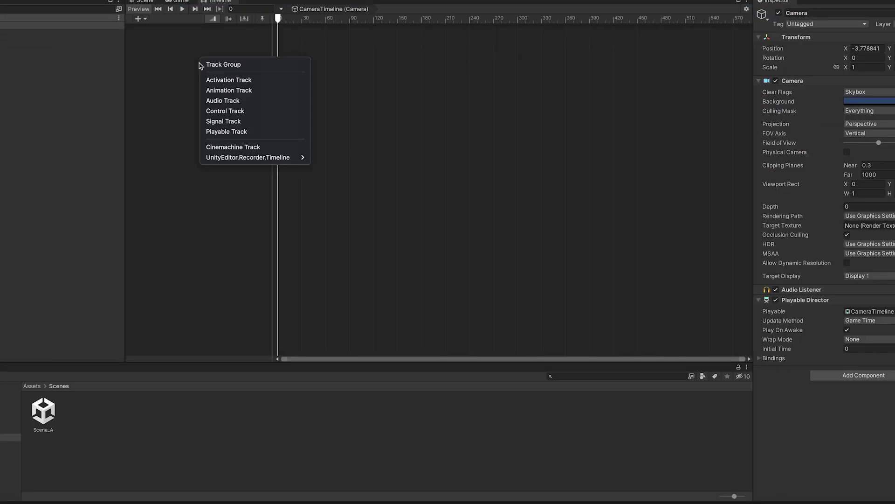
click(338, 162)
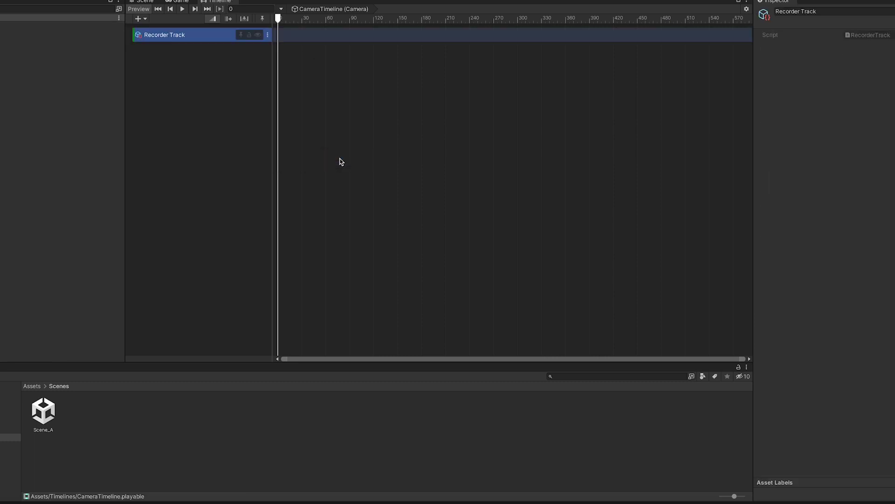
click(339, 160)
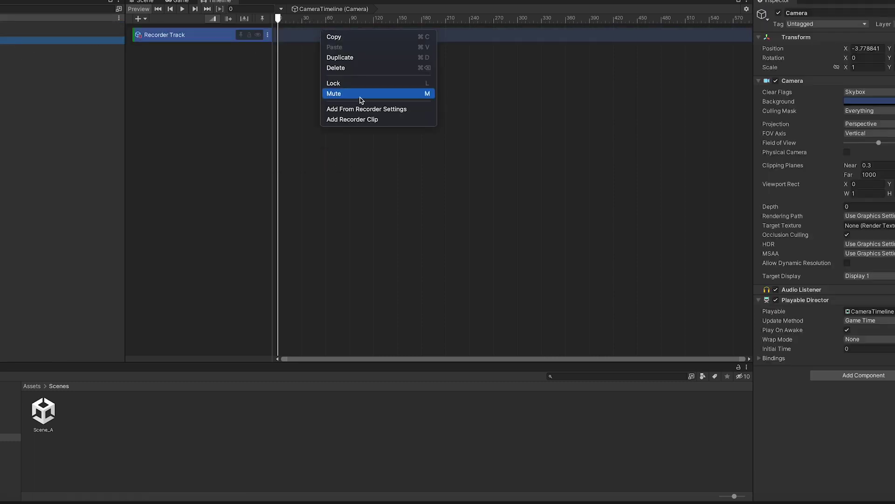